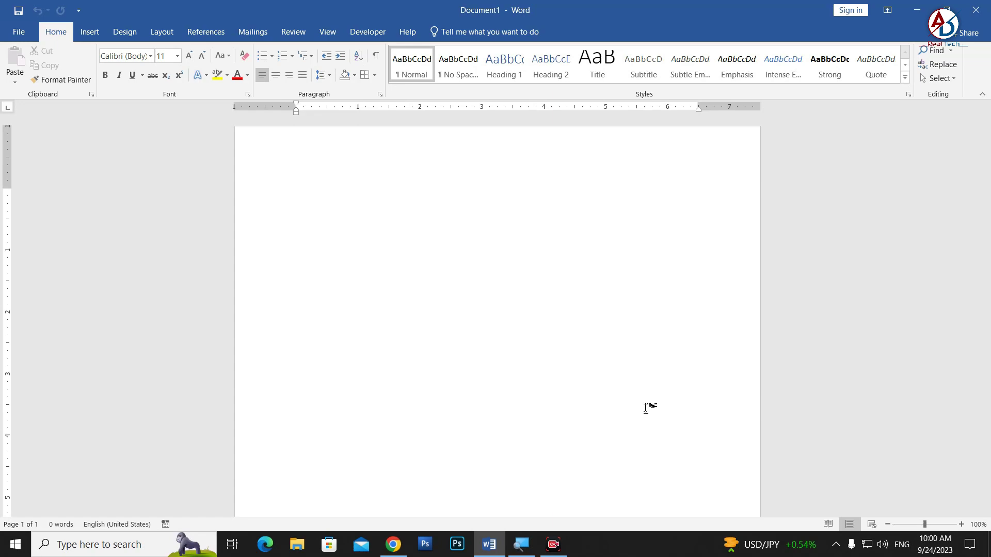
# Step: Highlight the two comment questions in the browser, then minimize it to return to Word
pyautogui.click(393, 544)
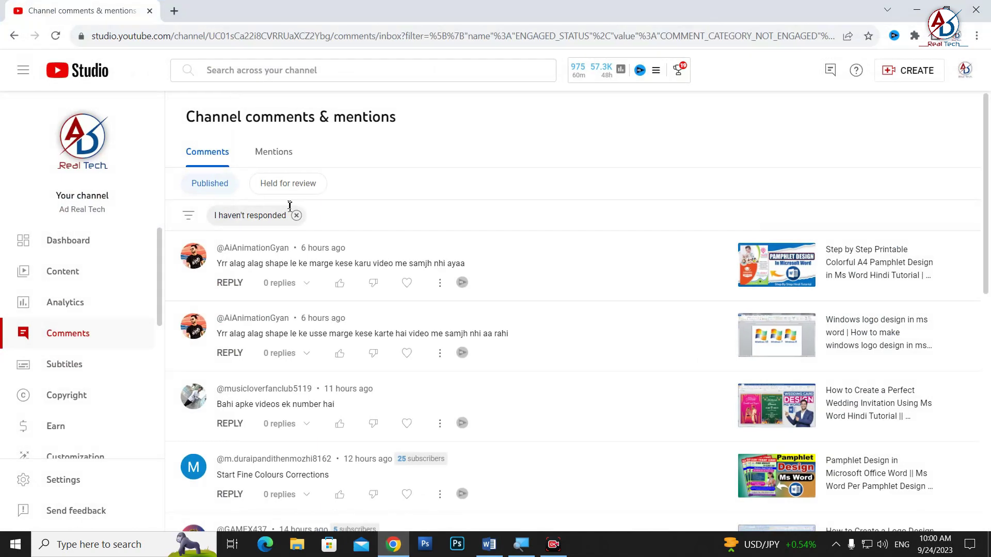
pyautogui.moveTo(231, 265); pyautogui.dragTo(469, 270)
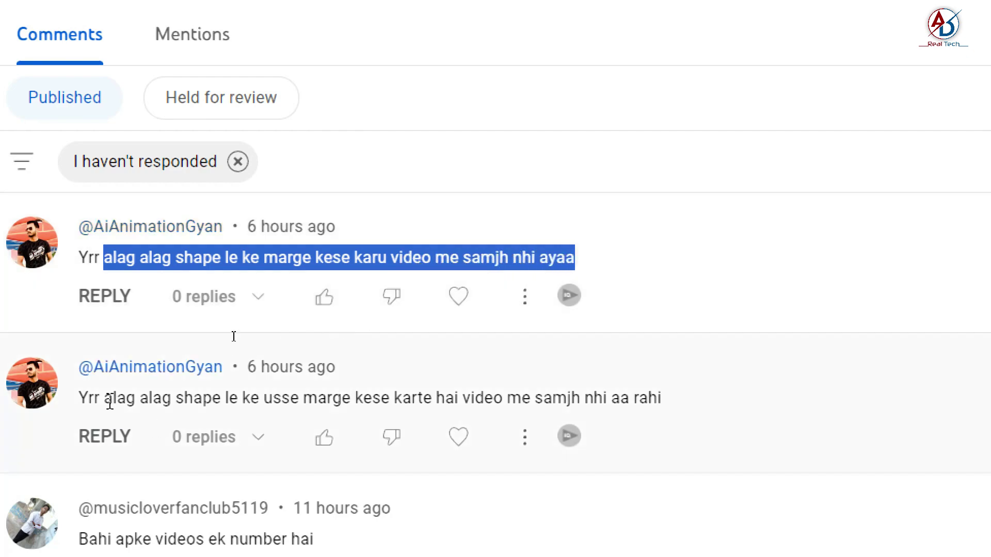
pyautogui.moveTo(107, 400)
pyautogui.mouseDown()
pyautogui.moveTo(548, 393)
pyautogui.moveTo(699, 413)
pyautogui.mouseUp()
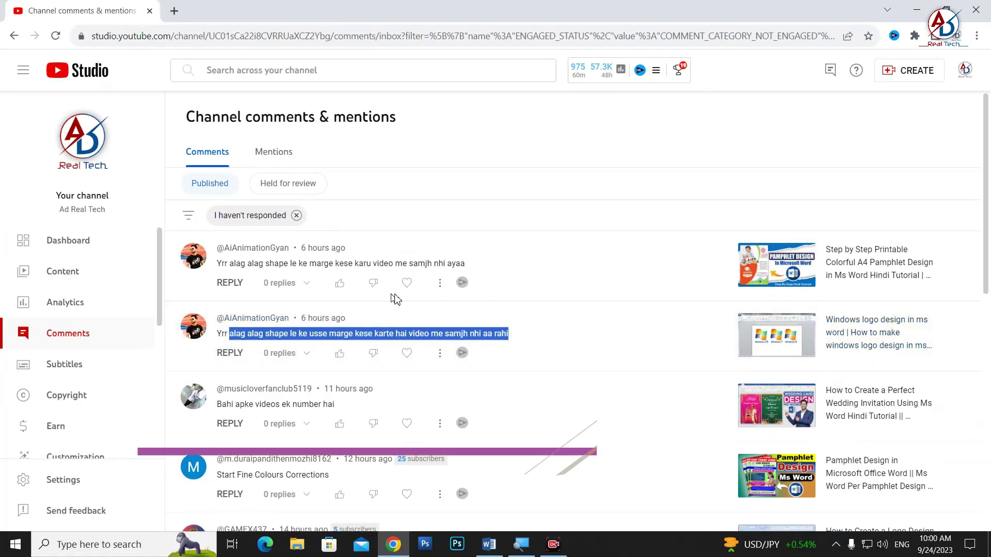
pyautogui.click(522, 281)
pyautogui.click(916, 9)
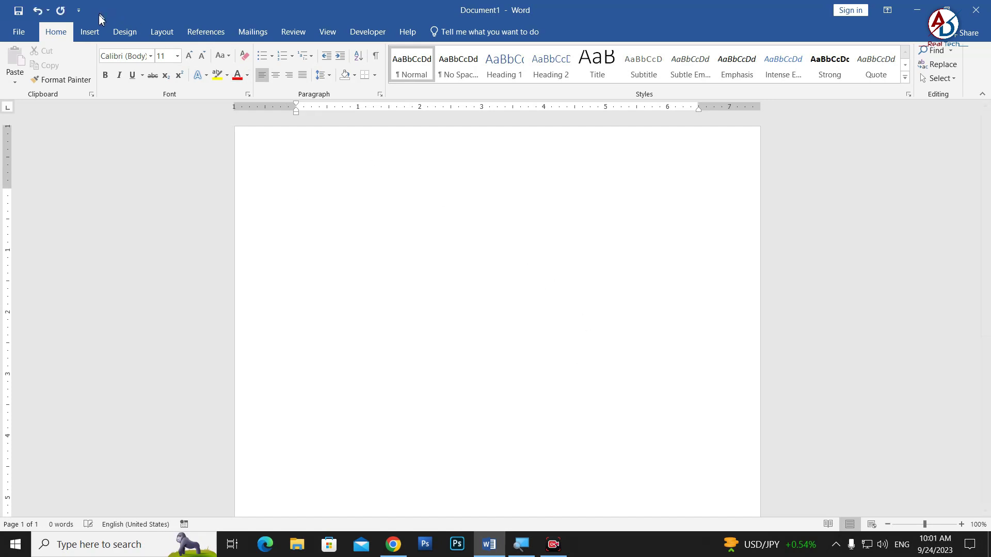
# Step: Draw a blue diamond near the top-left of the page
pyautogui.click(89, 32)
pyautogui.click(195, 85)
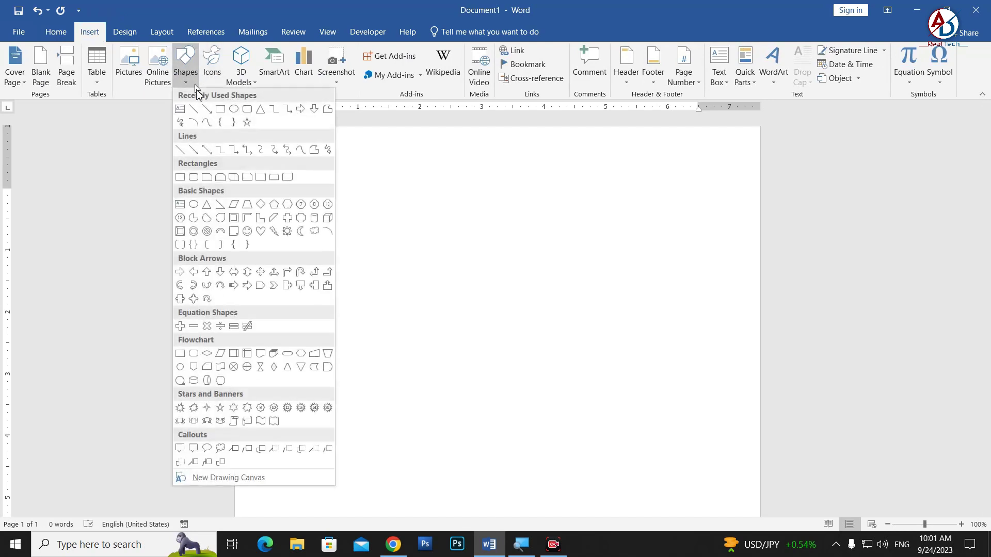
pyautogui.click(261, 204)
pyautogui.moveTo(334, 192)
pyautogui.mouseDown()
pyautogui.moveTo(451, 294)
pyautogui.moveTo(451, 308)
pyautogui.mouseUp()
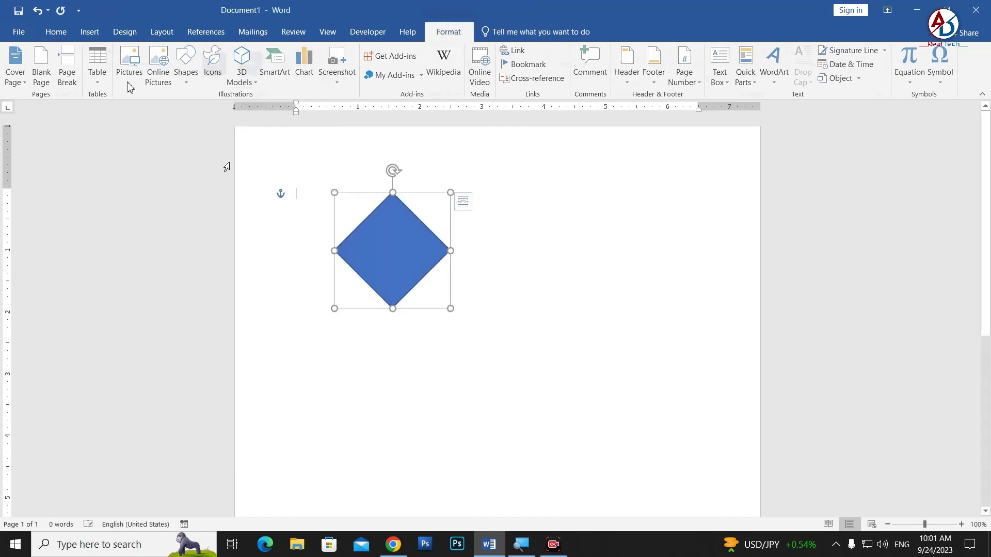
# Step: Draw a diagonal stripe to the right of the diamond
pyautogui.click(88, 33)
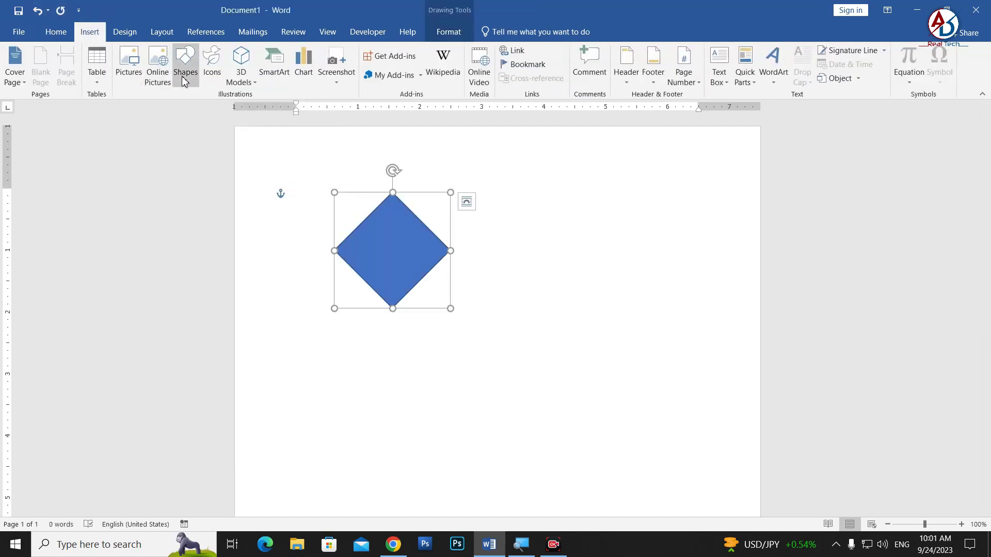
pyautogui.click(185, 67)
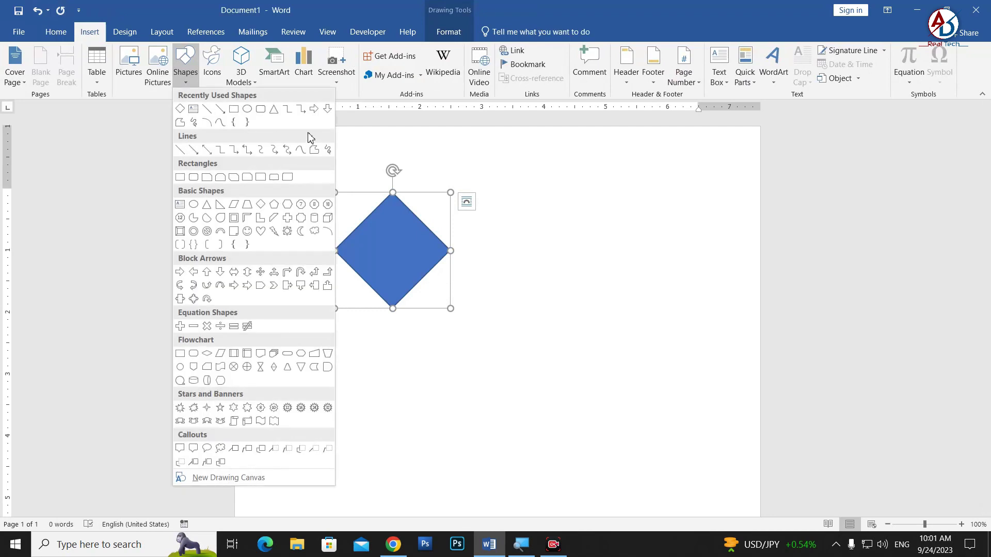
pyautogui.click(274, 217)
pyautogui.moveTo(454, 218); pyautogui.dragTo(562, 311)
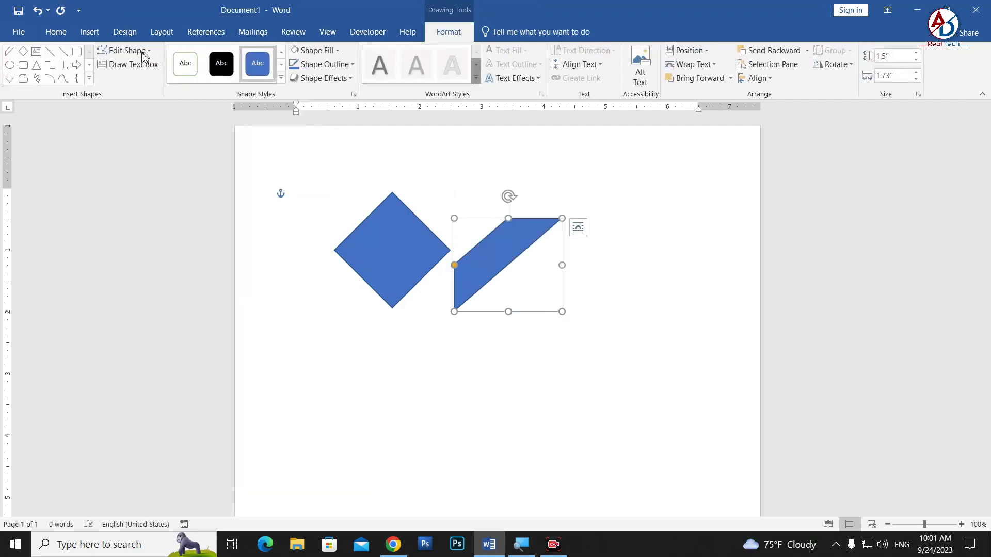
pyautogui.moveTo(984, 310)
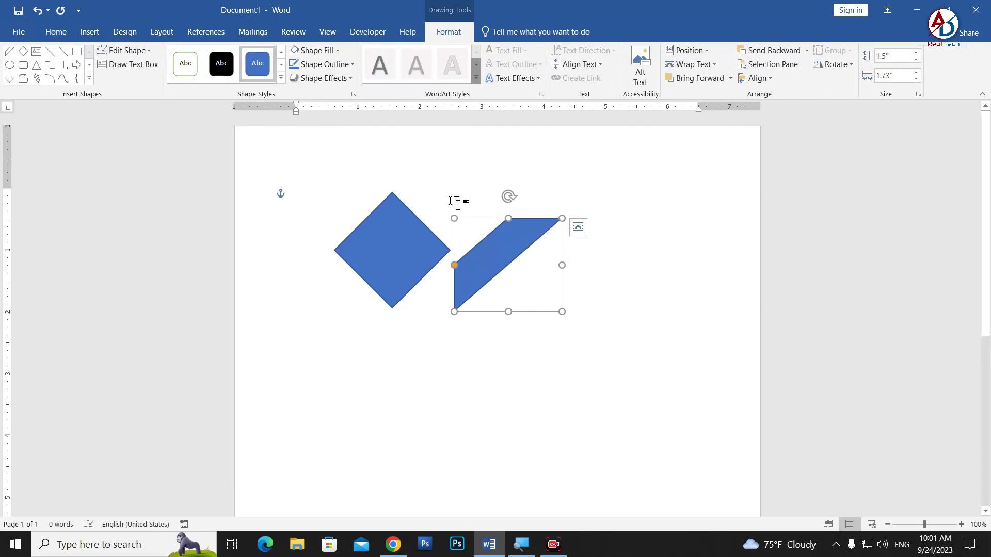
pyautogui.click(593, 204)
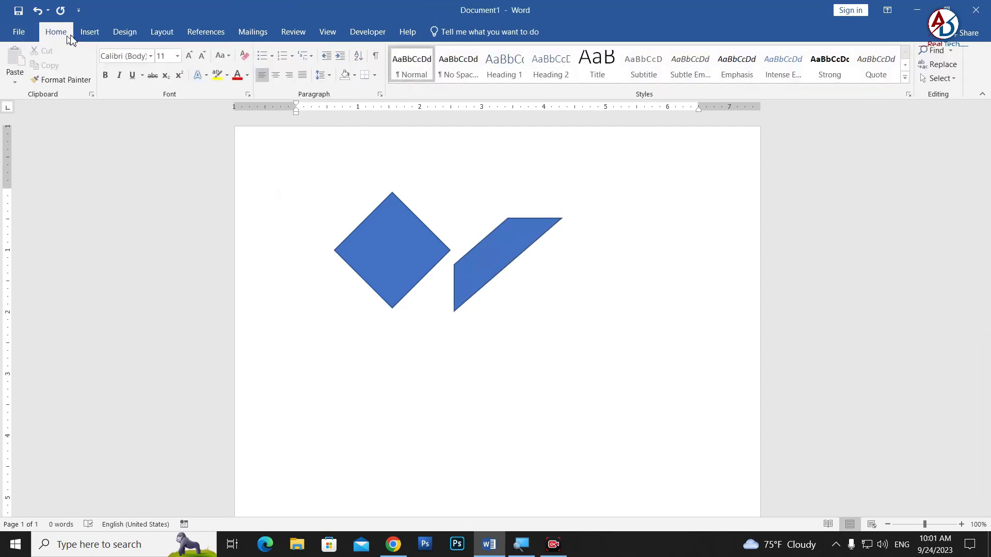
# Step: Draw a chord below the diamond, rotating it so its flat edge is level
pyautogui.click(89, 32)
pyautogui.click(185, 73)
pyautogui.click(210, 161)
pyautogui.moveTo(344, 315); pyautogui.dragTo(443, 415)
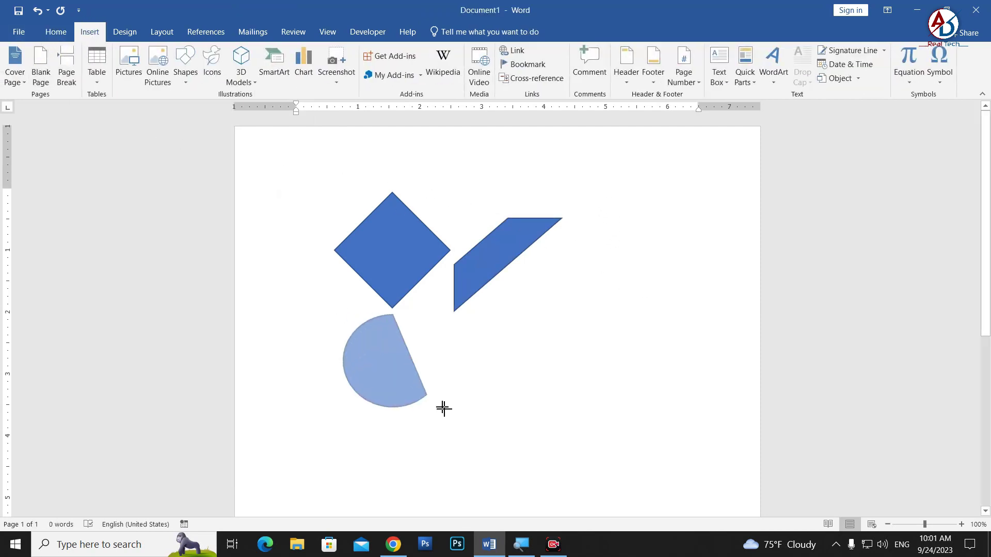
pyautogui.moveTo(394, 293); pyautogui.dragTo(324, 343)
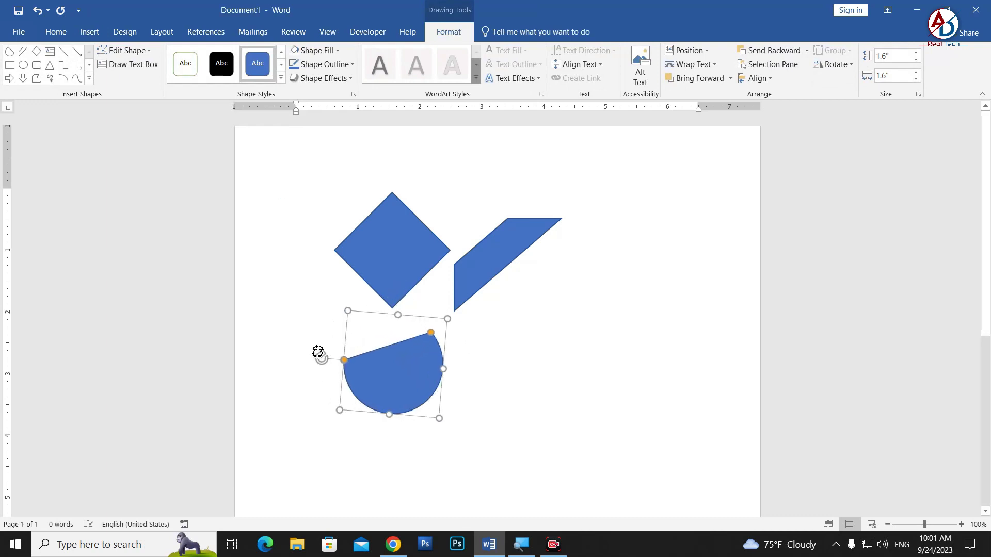
pyautogui.moveTo(360, 390); pyautogui.dragTo(391, 365)
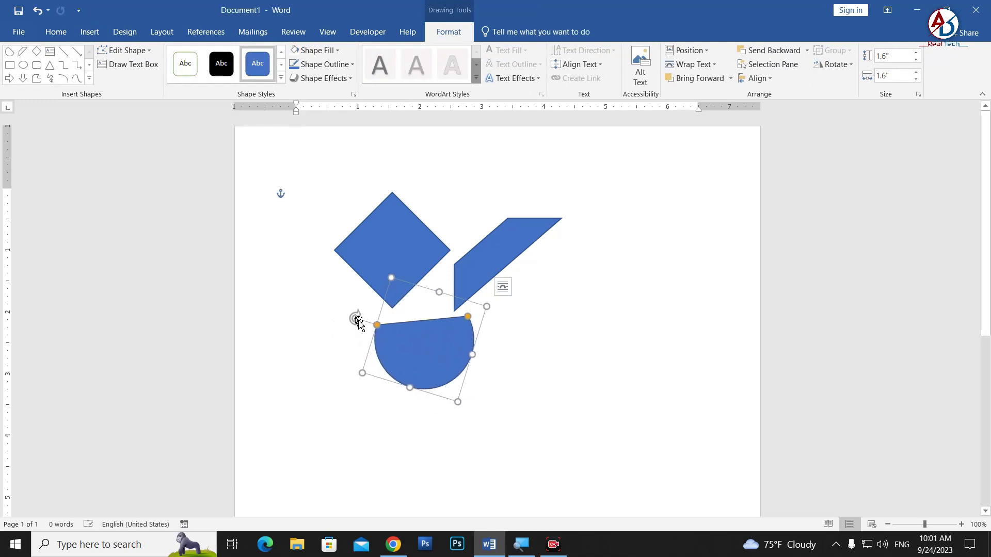
pyautogui.moveTo(354, 321); pyautogui.dragTo(358, 313)
pyautogui.click(659, 347)
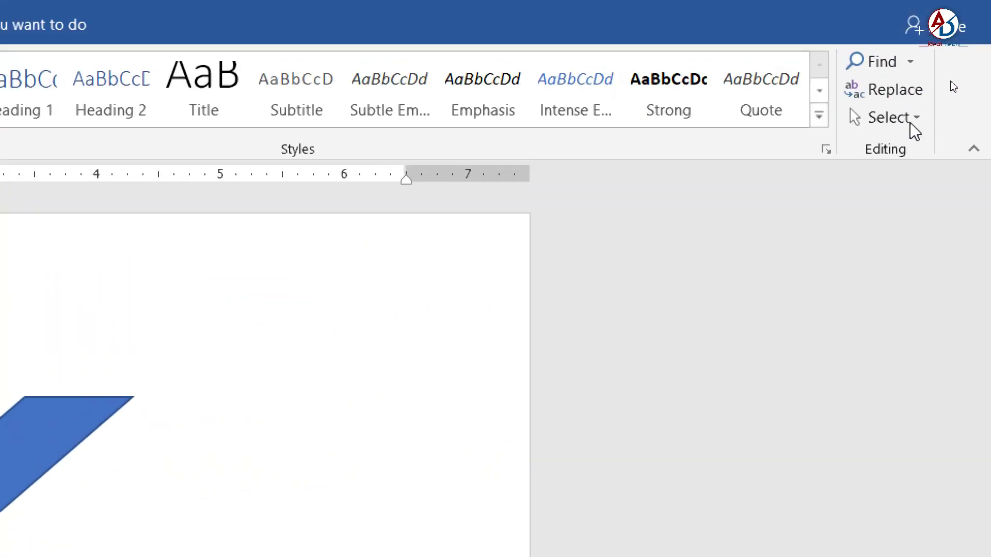
# Step: Turn on Select Objects and box-select the diamond, stripe and half-circle, shifting them together
pyautogui.click(951, 79)
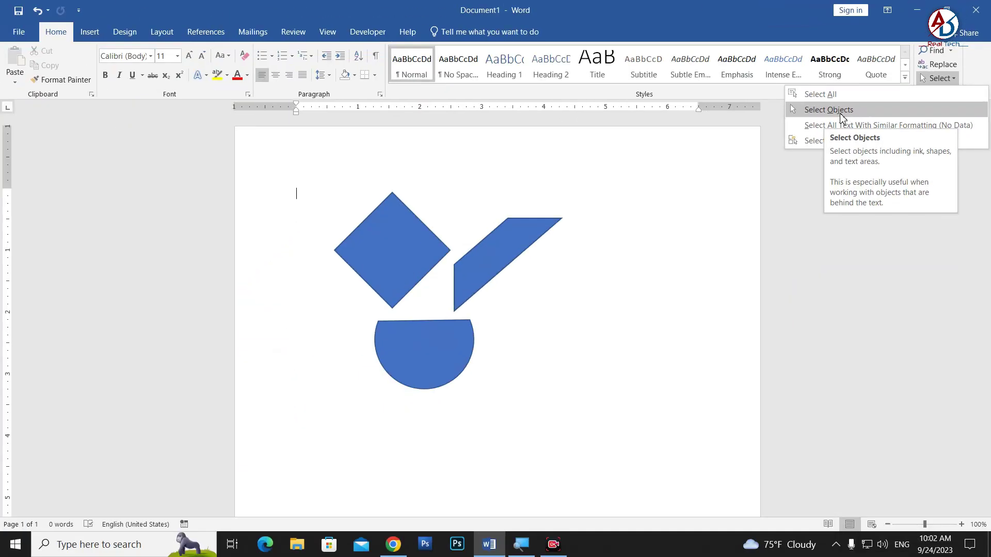
pyautogui.click(841, 113)
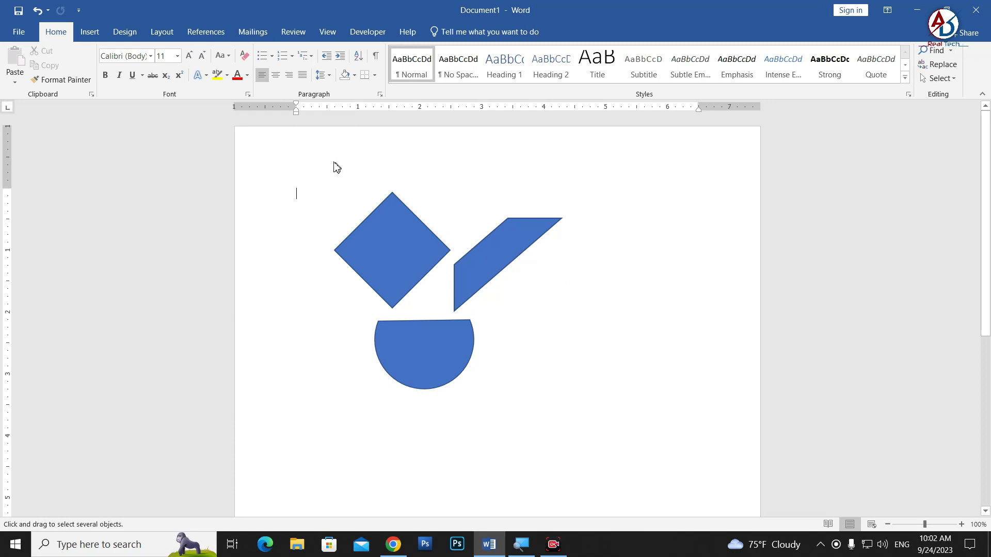
pyautogui.moveTo(288, 155); pyautogui.dragTo(637, 453)
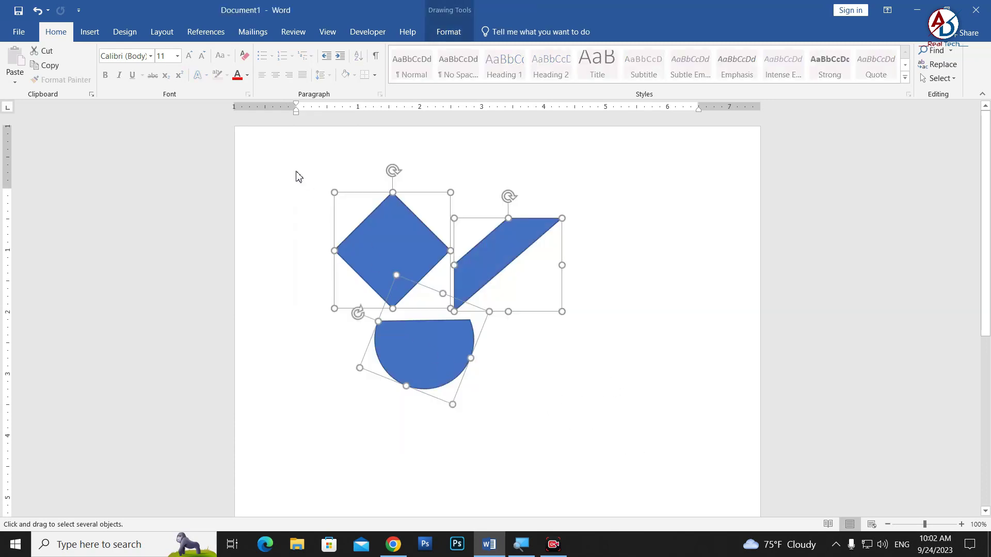
pyautogui.moveTo(285, 150); pyautogui.dragTo(659, 412)
pyautogui.keyDown('ctrl'); pyautogui.scroll(2, 473, 405); pyautogui.keyUp('ctrl')
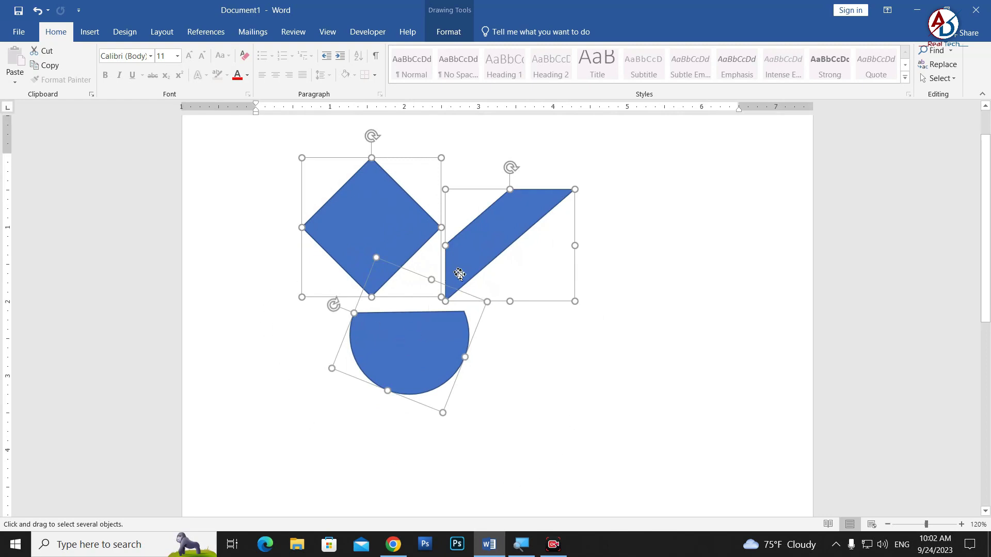
pyautogui.moveTo(457, 273)
pyautogui.mouseDown()
pyautogui.moveTo(481, 329)
pyautogui.moveTo(422, 296)
pyautogui.mouseUp()
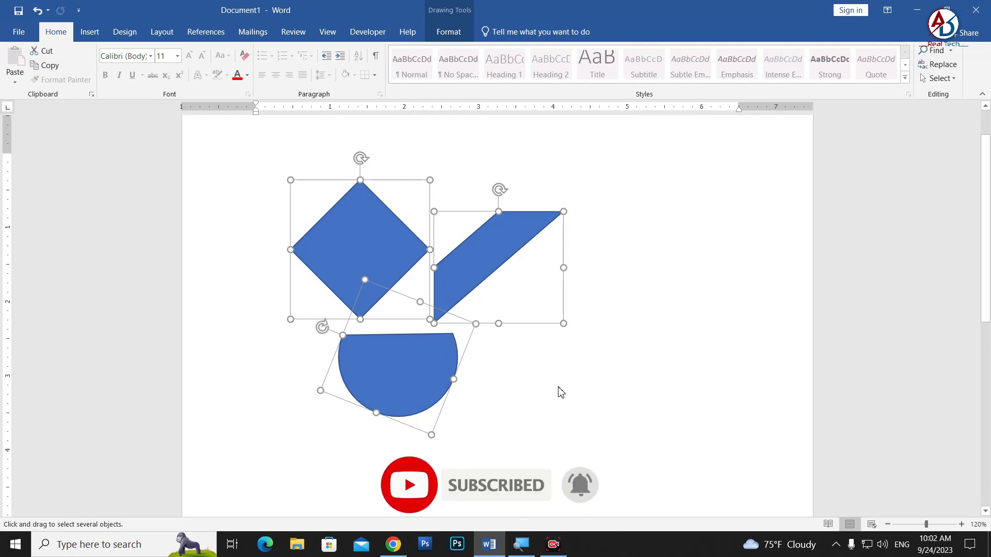
# Step: Group the three shapes into one object and drag the group right
pyautogui.click(448, 32)
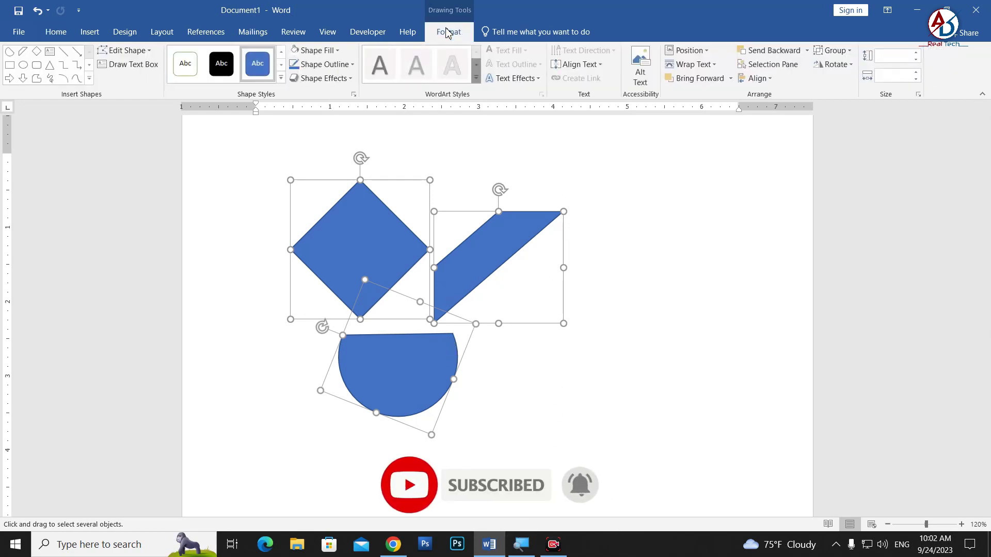
pyautogui.click(835, 52)
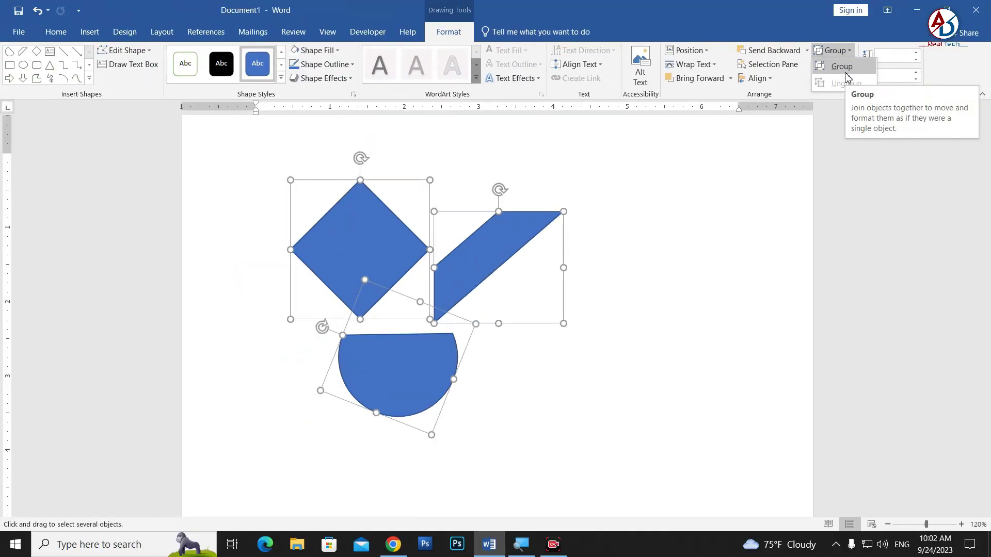
pyautogui.click(847, 75)
pyautogui.moveTo(469, 285)
pyautogui.mouseDown()
pyautogui.moveTo(544, 299)
pyautogui.moveTo(398, 299)
pyautogui.moveTo(452, 254)
pyautogui.mouseUp()
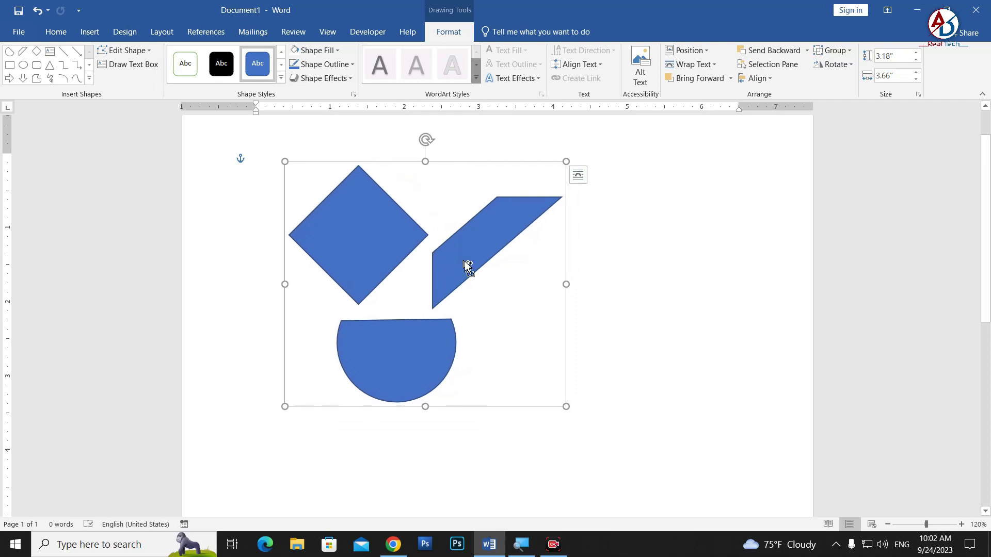
# Step: Nudge the group left, Ctrl-drag a copy down-right, then delete the shapes
pyautogui.keyDown('ctrl'); pyautogui.scroll(-4, 460, 289); pyautogui.keyUp('ctrl')
pyautogui.moveTo(473, 244); pyautogui.dragTo(437, 248)
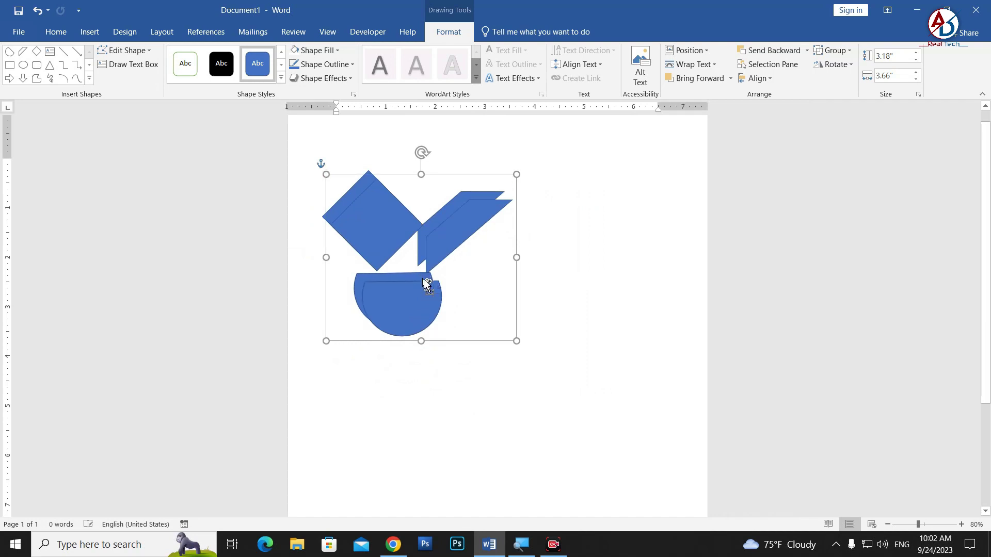
pyautogui.moveTo(439, 235)
pyautogui.keyDown('ctrl'); pyautogui.mouseDown()
pyautogui.moveTo(578, 343)
pyautogui.moveTo(569, 343)
pyautogui.mouseUp(); pyautogui.keyUp('ctrl')
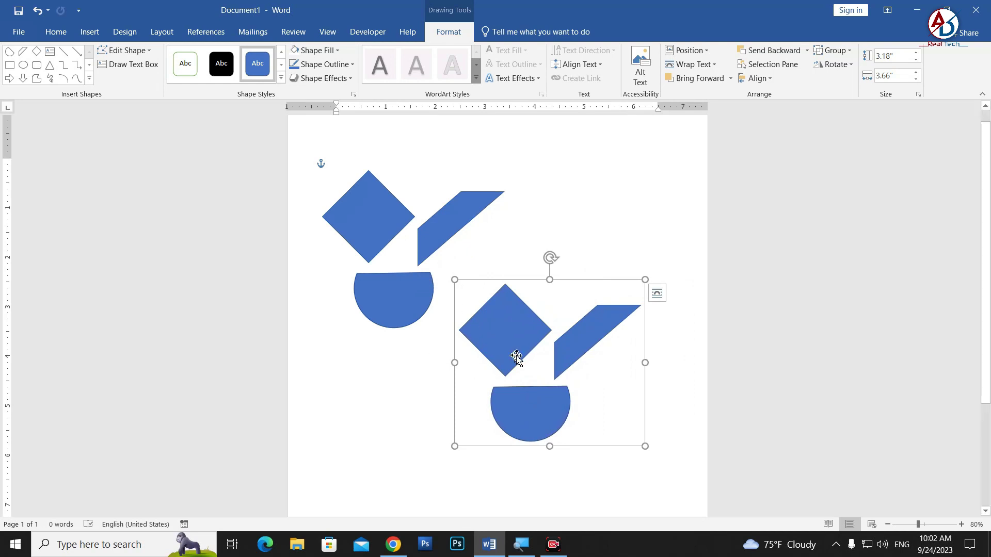
pyautogui.press('Delete')
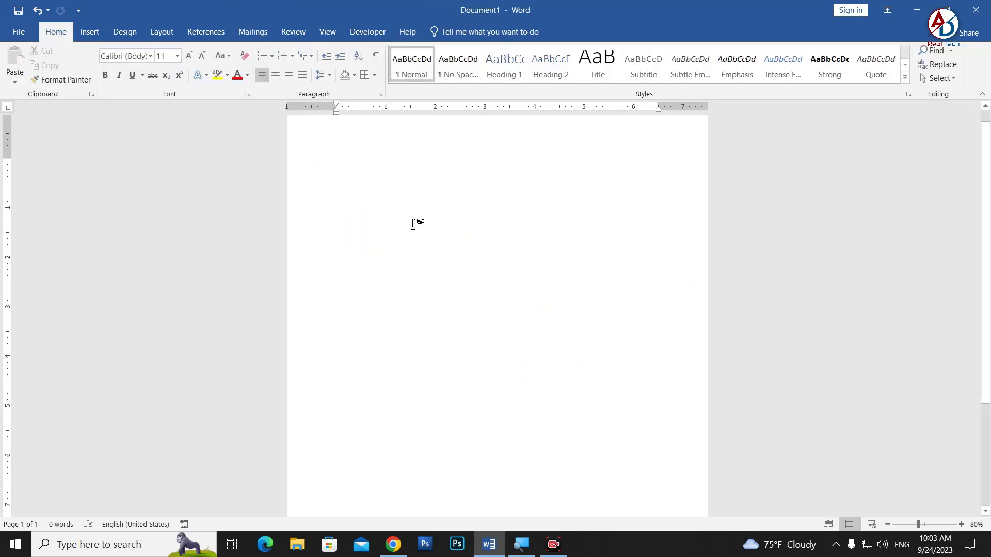
# Step: Draw a large circle and place it partly off the page's lower-left corner
pyautogui.click(89, 32)
pyautogui.click(186, 64)
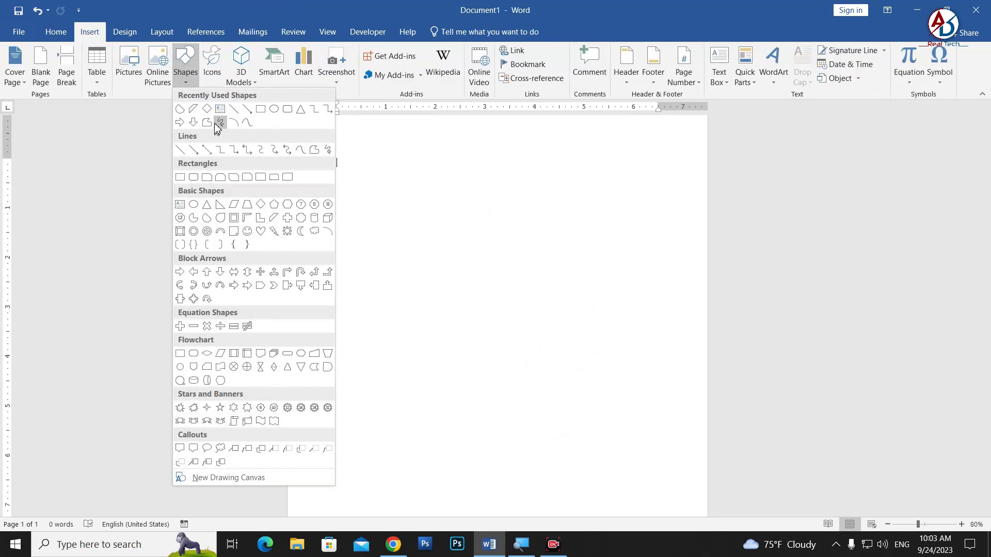
pyautogui.click(287, 109)
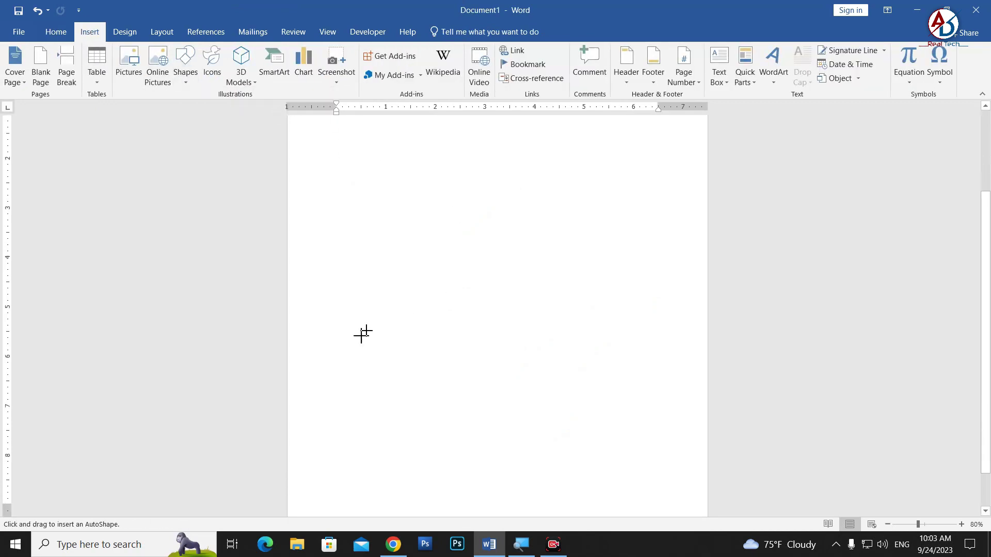
pyautogui.scroll(-4, 335, 345)
pyautogui.moveTo(409, 313)
pyautogui.mouseDown()
pyautogui.moveTo(479, 379)
pyautogui.moveTo(602, 469)
pyautogui.mouseUp()
pyautogui.moveTo(506, 389); pyautogui.dragTo(401, 414)
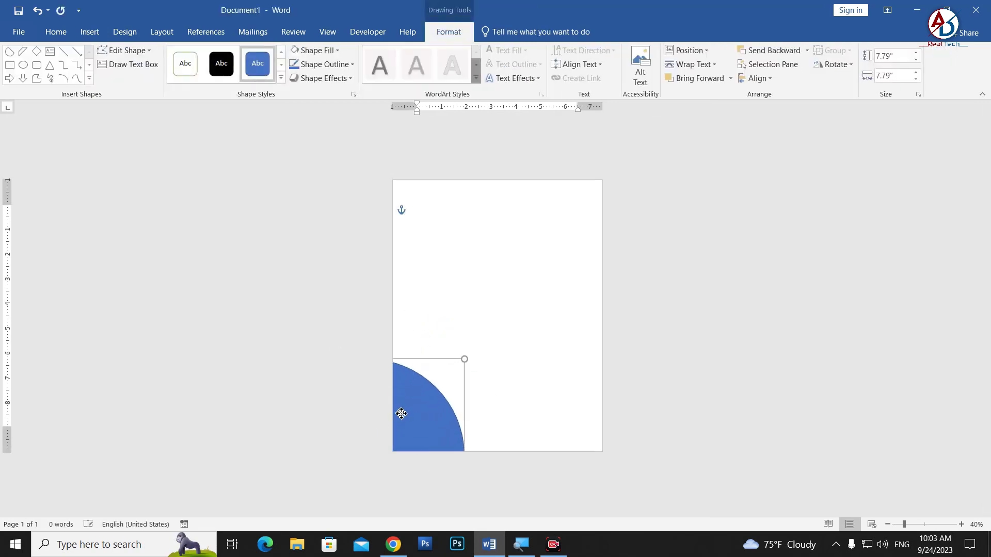
pyautogui.scroll(1, 475, 420)
pyautogui.scroll(1, 476, 425)
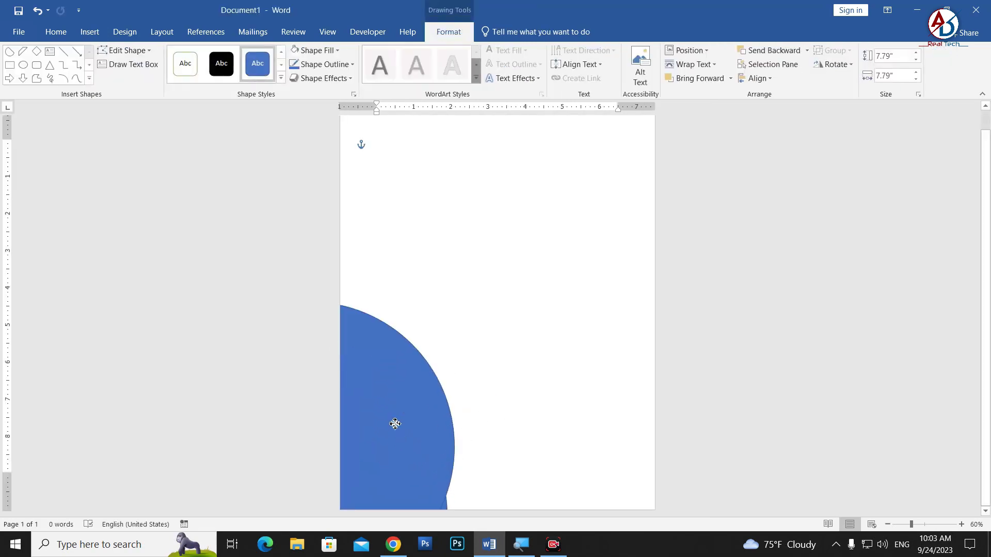
pyautogui.moveTo(395, 424); pyautogui.dragTo(400, 440)
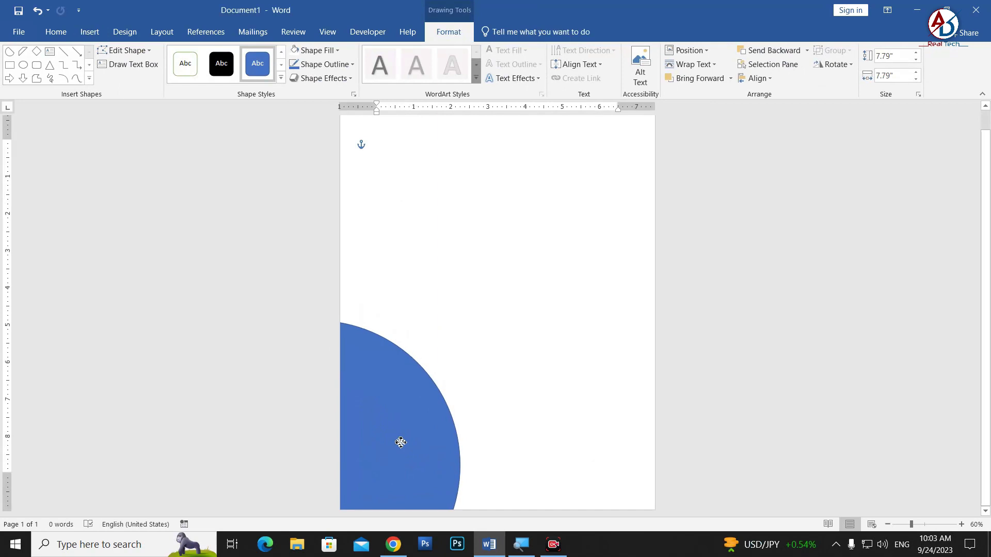
# Step: Fill the larger circle purple and send it behind the blue one
pyautogui.click(329, 51)
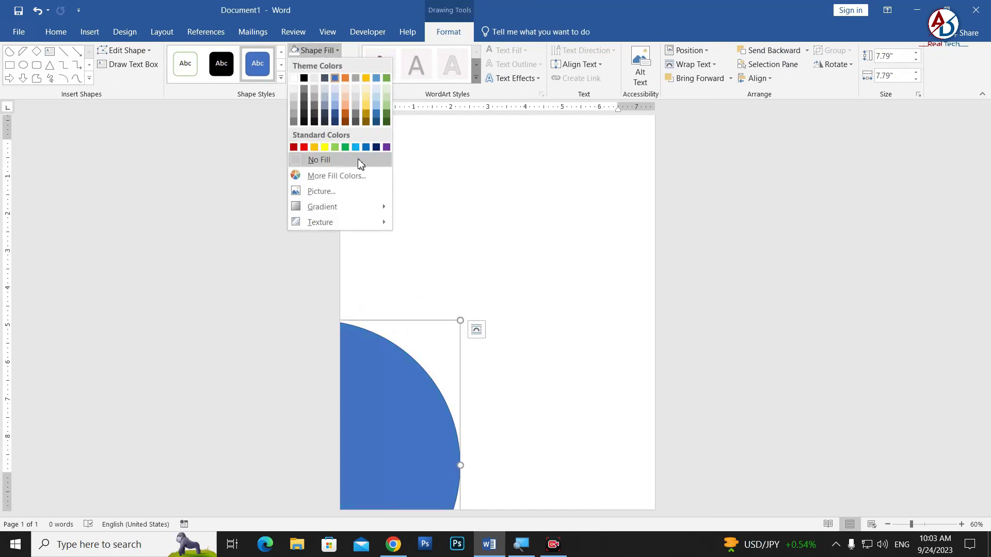
pyautogui.click(386, 148)
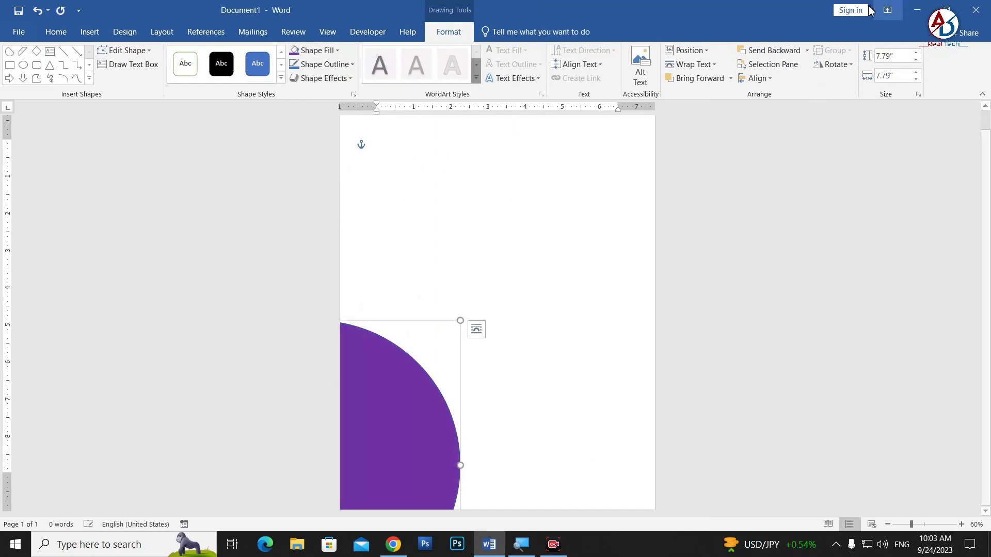
pyautogui.click(779, 55)
# Step: Give the blue quarter-circle a white outline of 6 pt weight
pyautogui.click(599, 401)
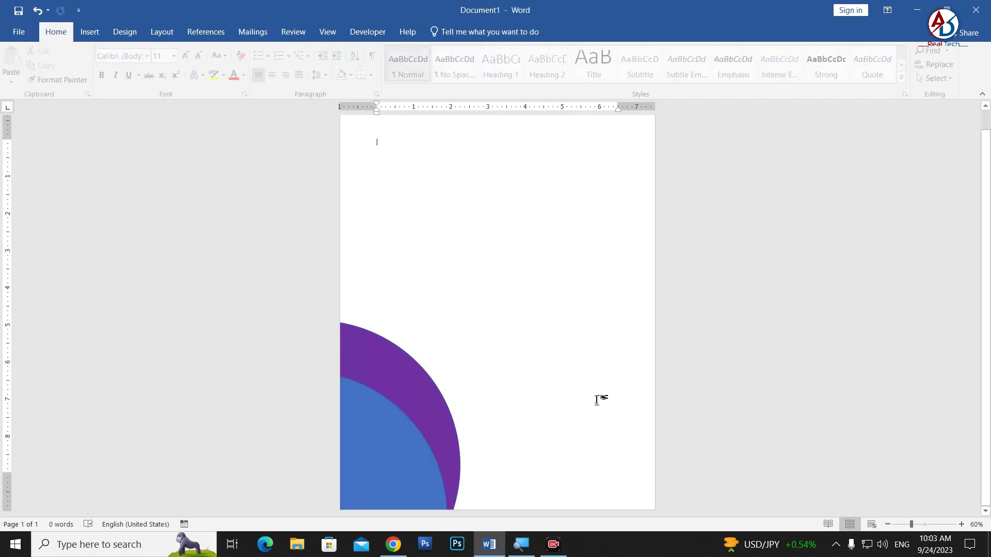
pyautogui.click(446, 448)
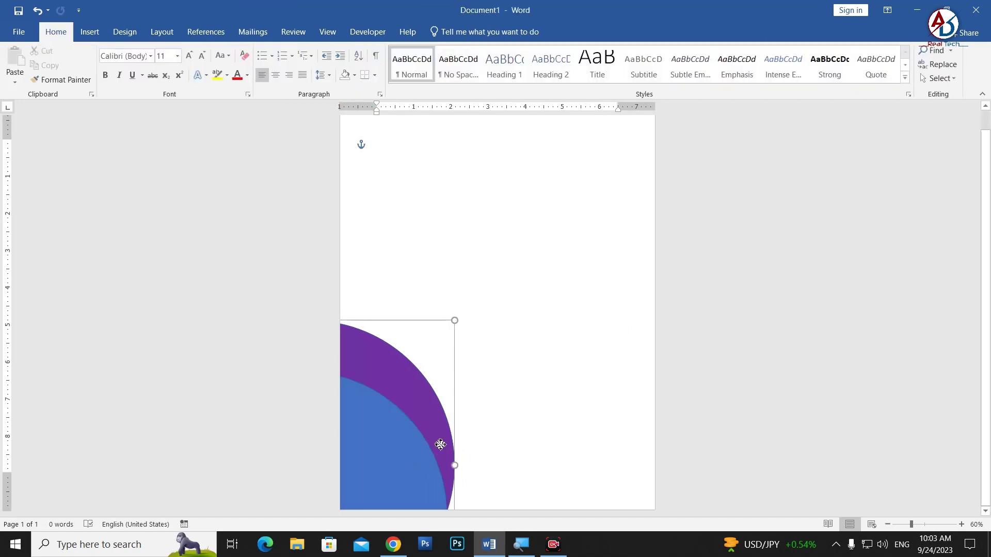
pyautogui.click(381, 455)
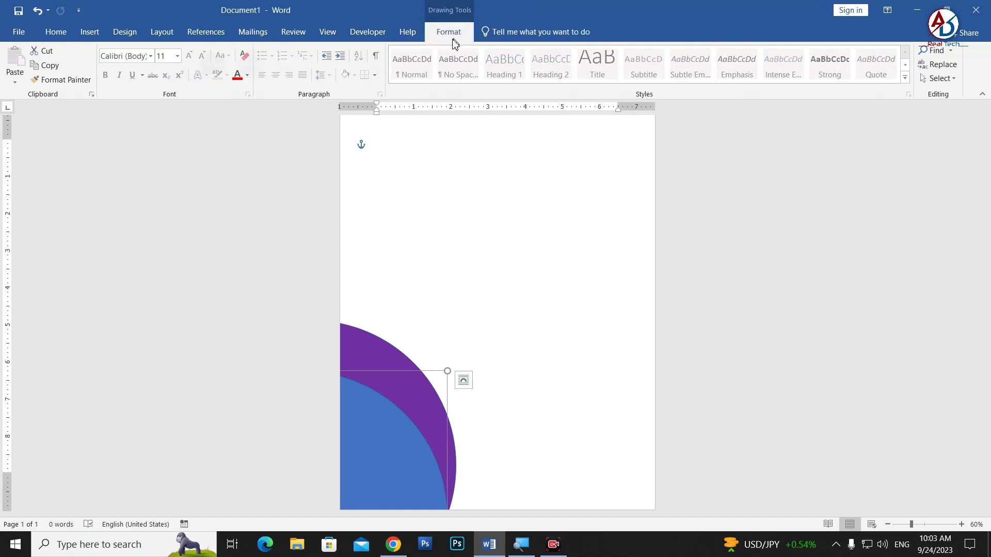
pyautogui.click(449, 32)
pyautogui.click(322, 65)
pyautogui.click(294, 92)
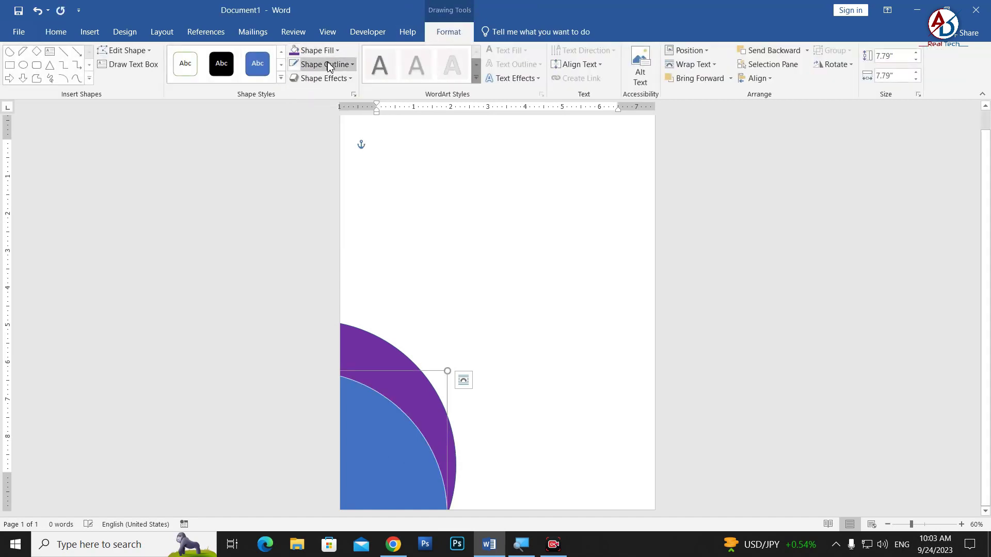
pyautogui.click(320, 50)
pyautogui.click(324, 64)
pyautogui.click(325, 64)
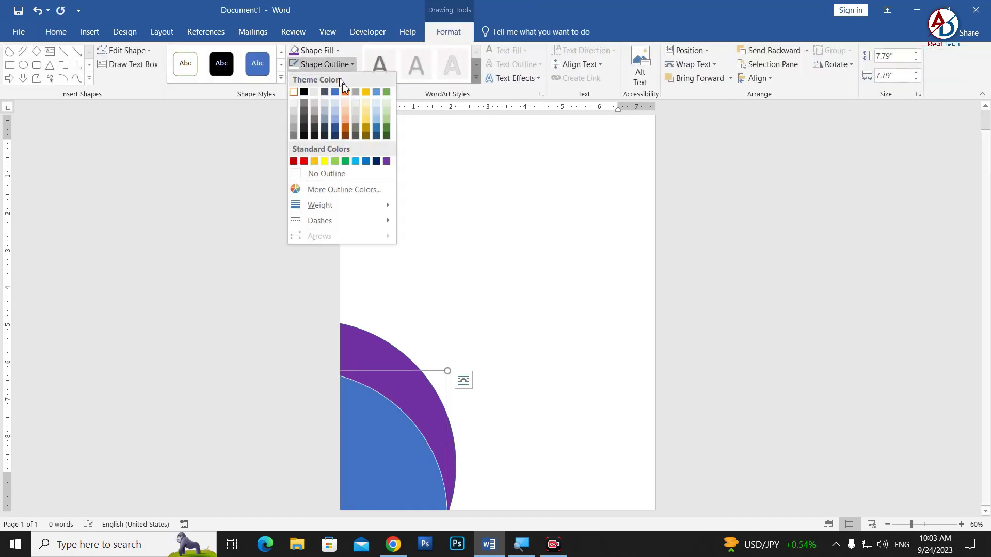
pyautogui.click(476, 313)
pyautogui.click(674, 385)
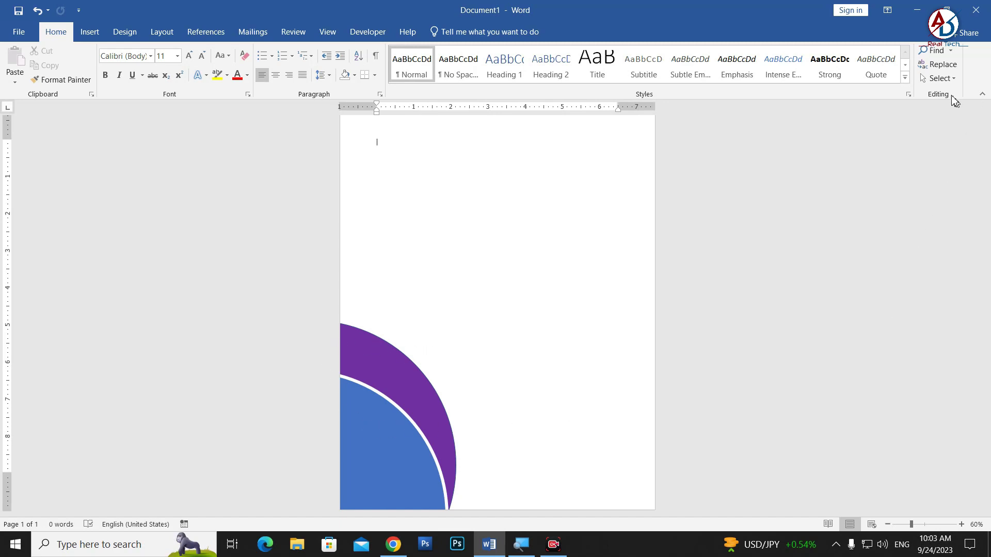
# Step: Turn on Select Objects, box-select the arc shapes, then toggle the selection mode
pyautogui.click(939, 79)
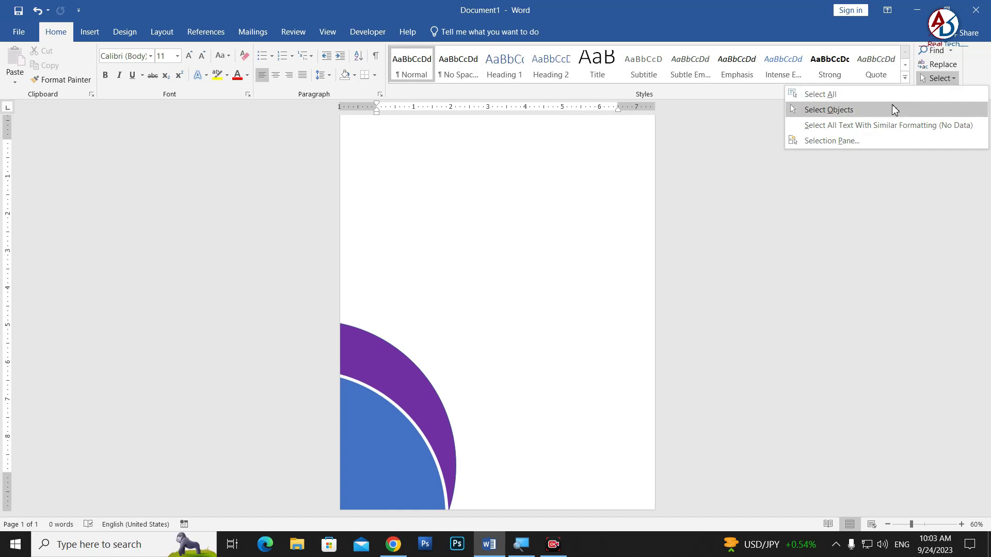
pyautogui.click(894, 109)
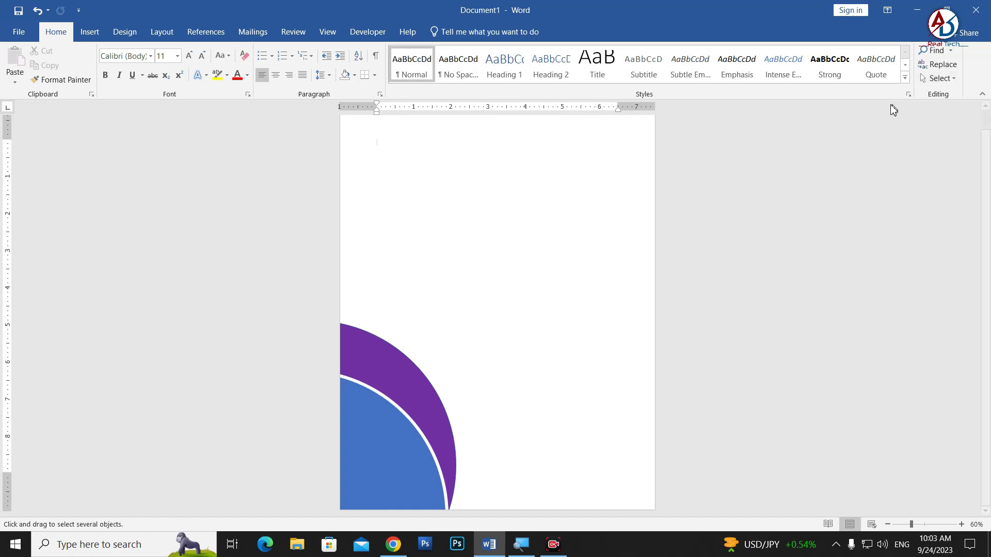
pyautogui.moveTo(561, 366); pyautogui.dragTo(295, 522)
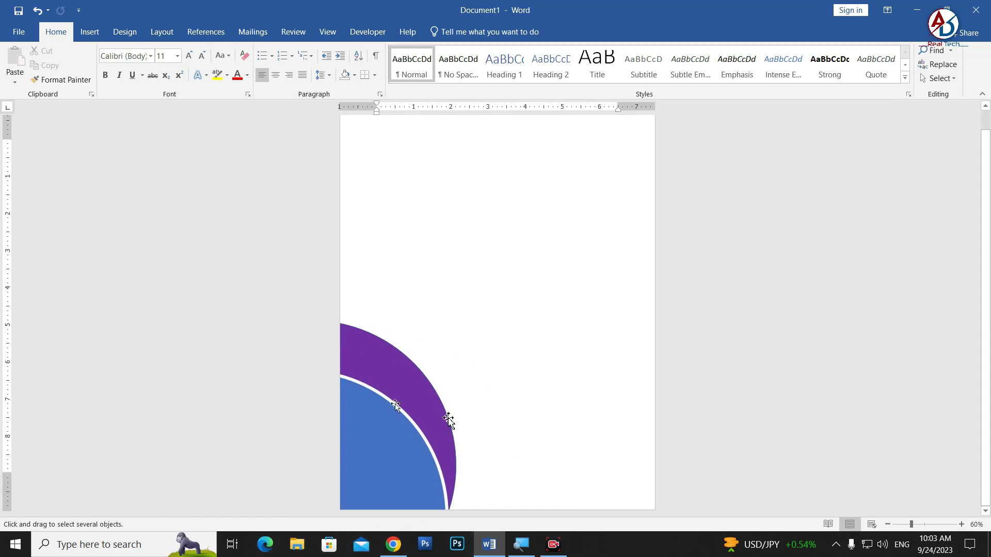
pyautogui.click(939, 78)
pyautogui.click(848, 110)
pyautogui.scroll(2, 548, 290)
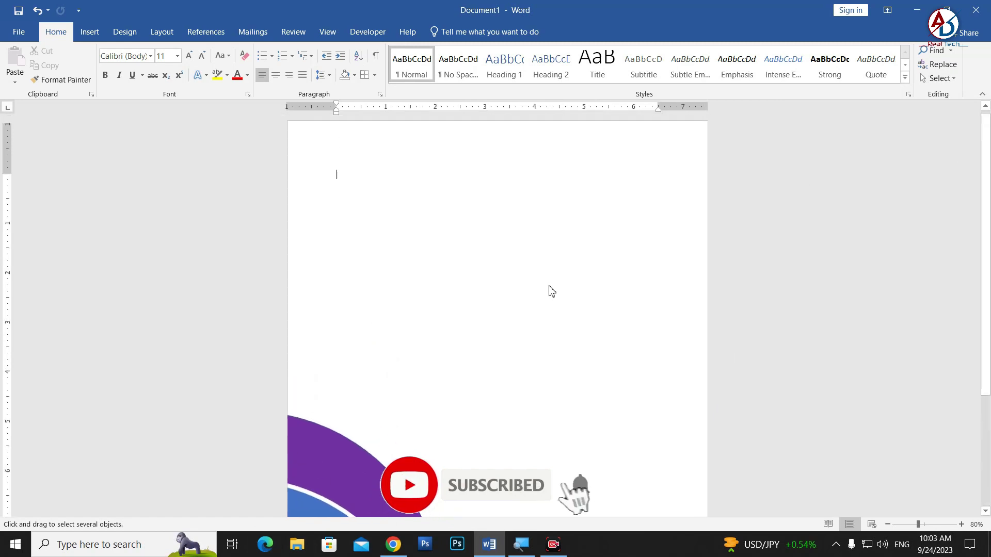
# Step: Draw a rounded square, an isosceles triangle beside it and a down arrow below
pyautogui.click(94, 35)
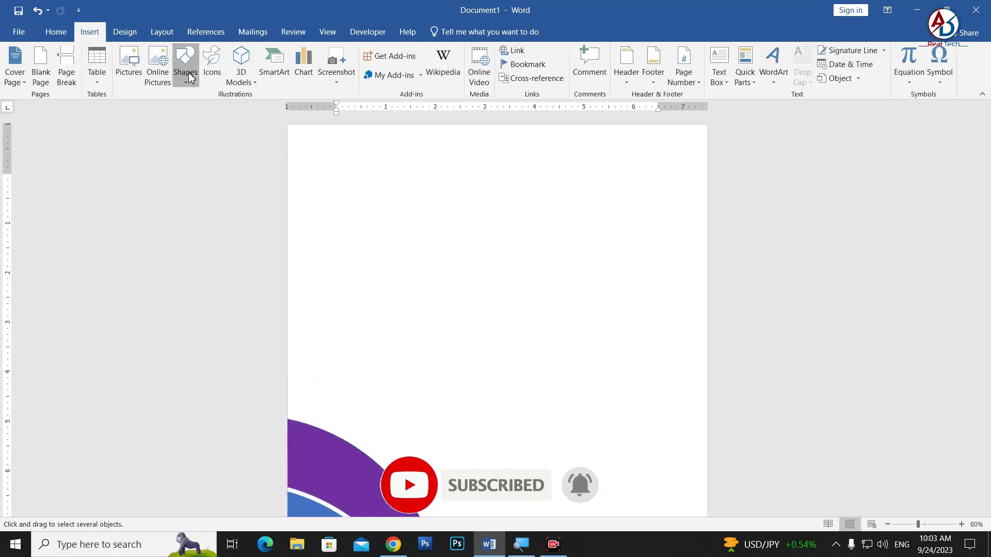
pyautogui.click(189, 77)
pyautogui.click(191, 173)
pyautogui.moveTo(419, 227); pyautogui.dragTo(483, 293)
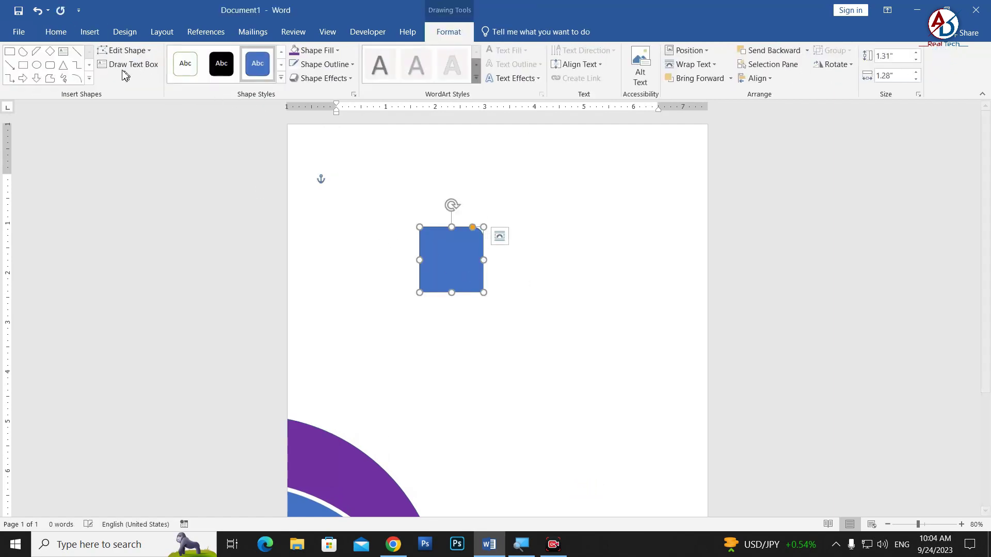
pyautogui.click(63, 65)
pyautogui.moveTo(491, 256); pyautogui.dragTo(537, 300)
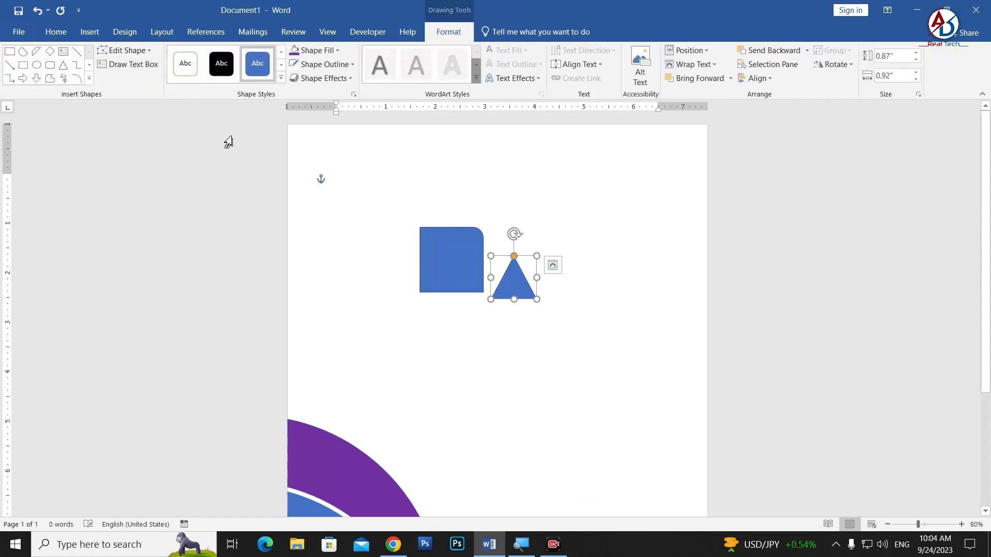
pyautogui.click(36, 78)
pyautogui.moveTo(491, 325); pyautogui.dragTo(543, 378)
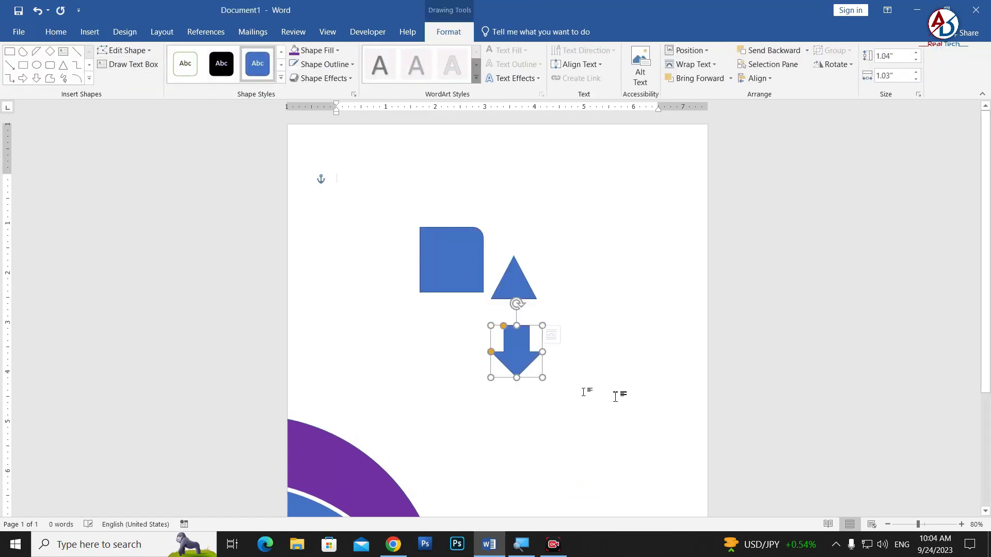
pyautogui.click(615, 397)
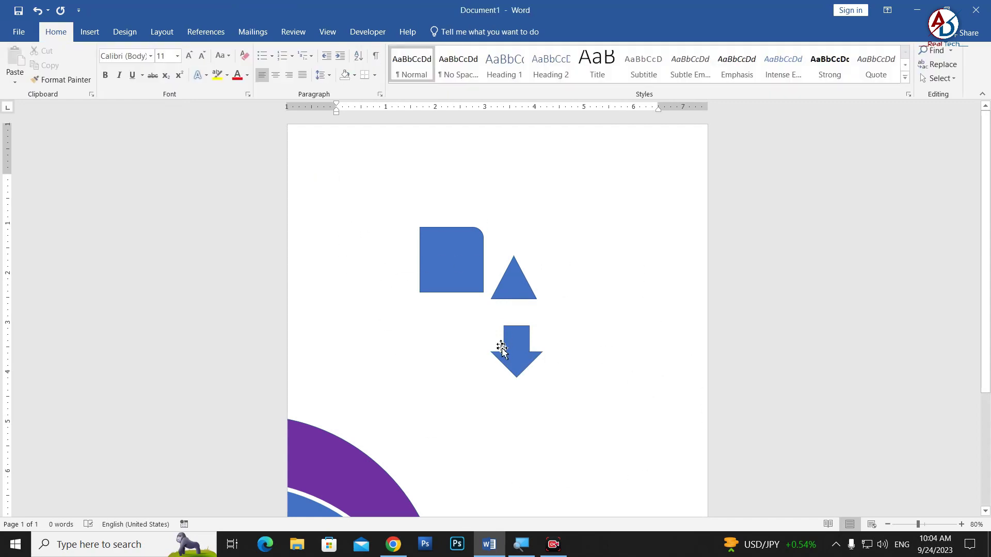
# Step: Switch on Select Objects and box-select the square, triangle and arrow
pyautogui.click(940, 78)
pyautogui.click(868, 115)
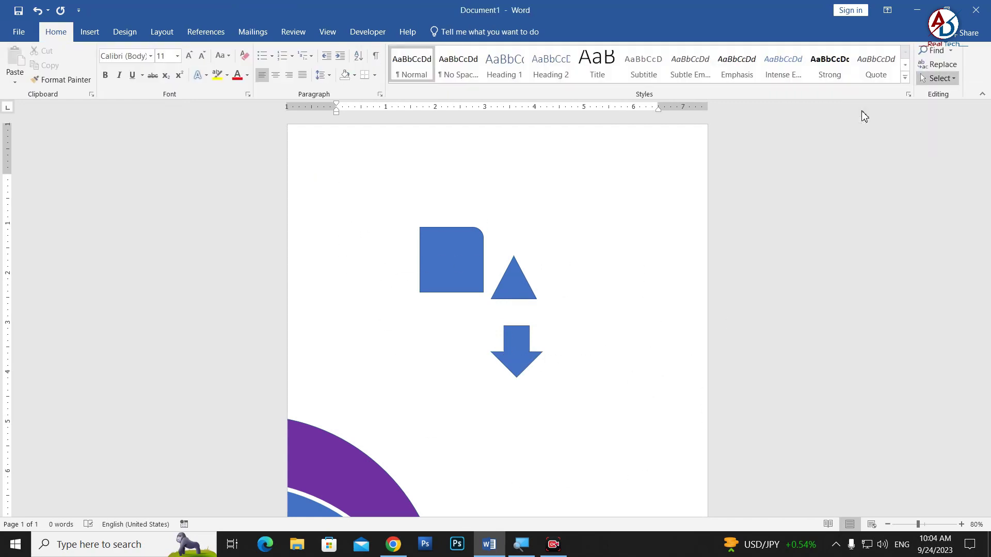
pyautogui.moveTo(392, 205); pyautogui.dragTo(583, 415)
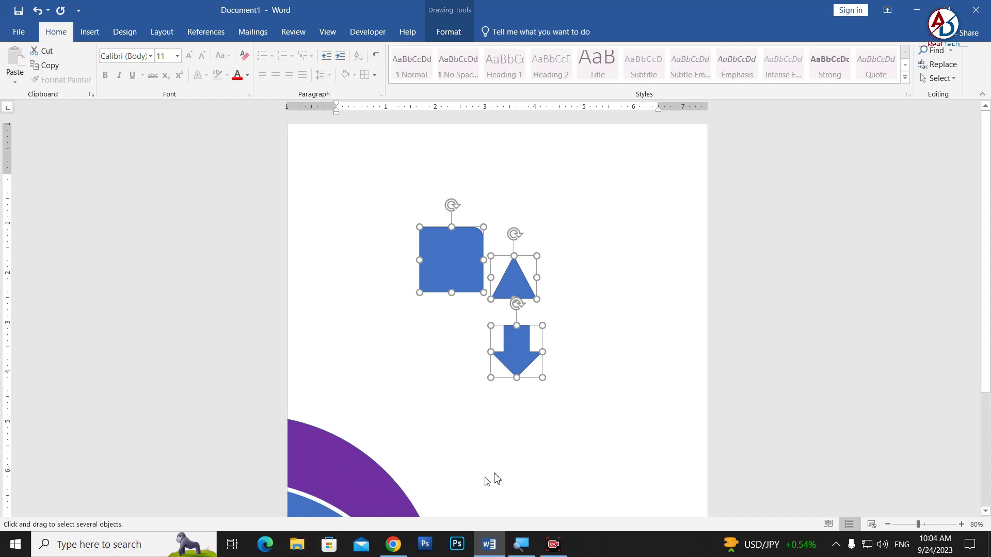
pyautogui.click(937, 78)
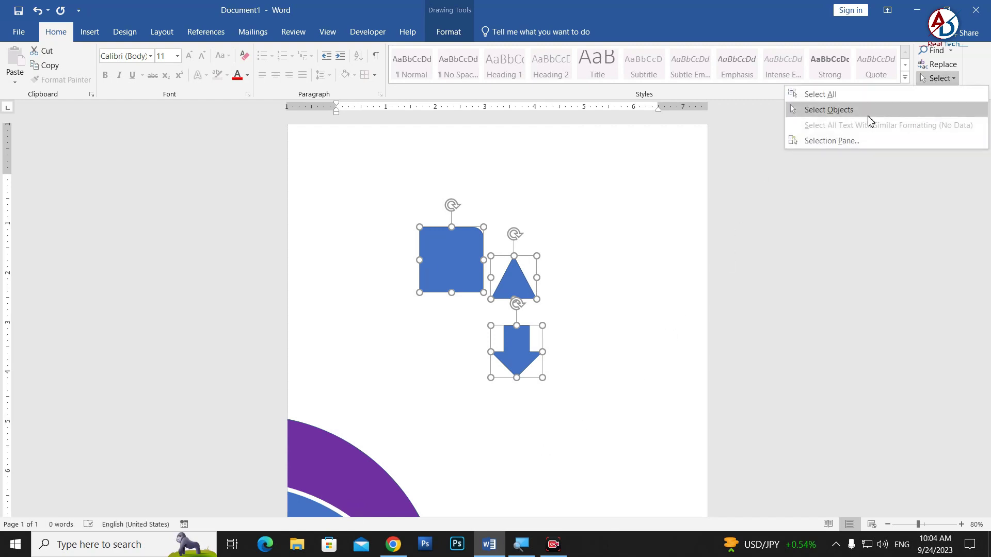
pyautogui.click(866, 113)
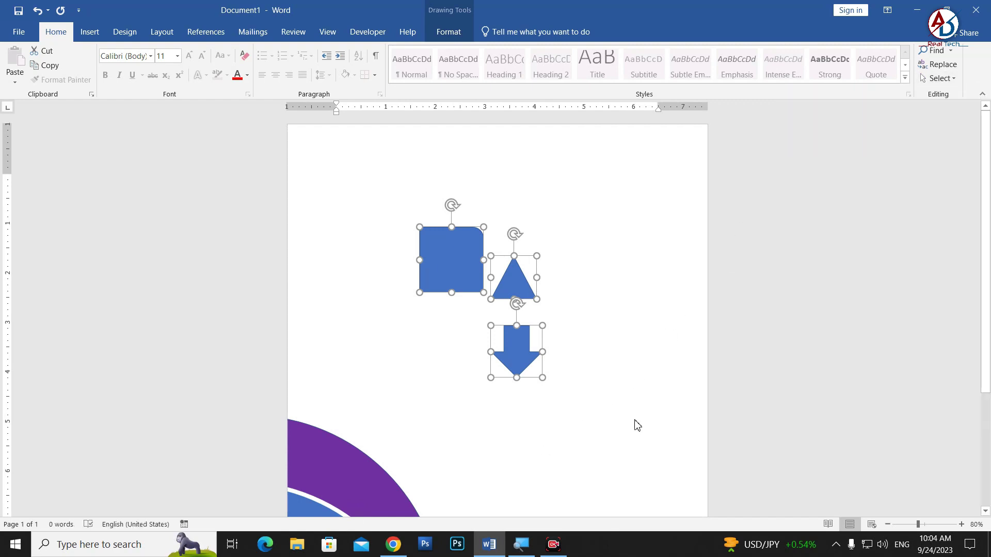
pyautogui.click(627, 349)
pyautogui.scroll(-3, 355, 320)
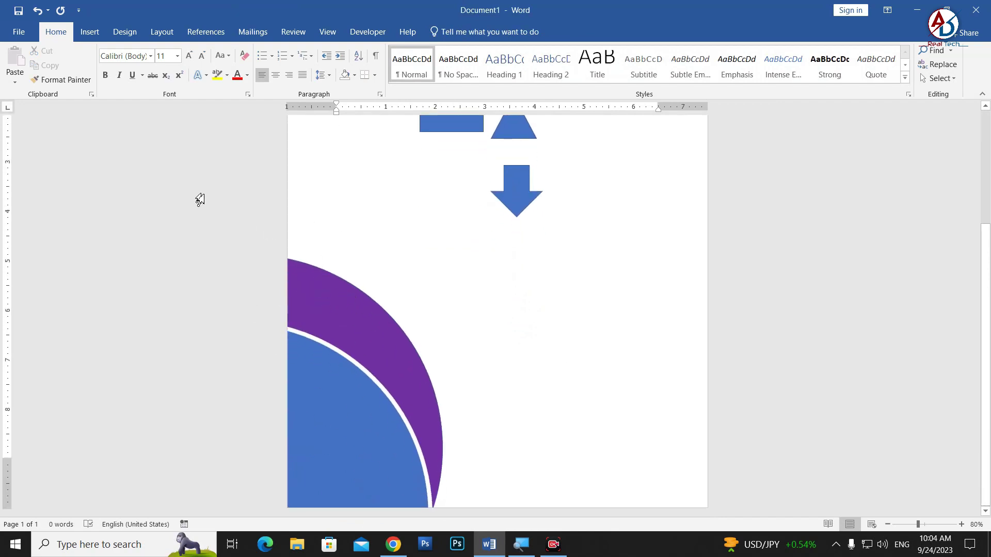
pyautogui.scroll(1, 685, 414)
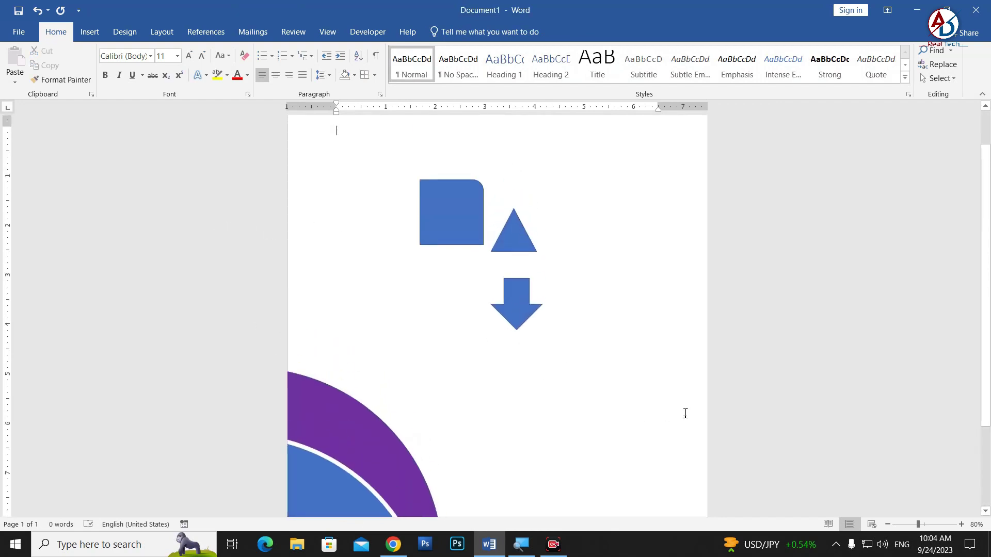
pyautogui.scroll(-1, 630, 363)
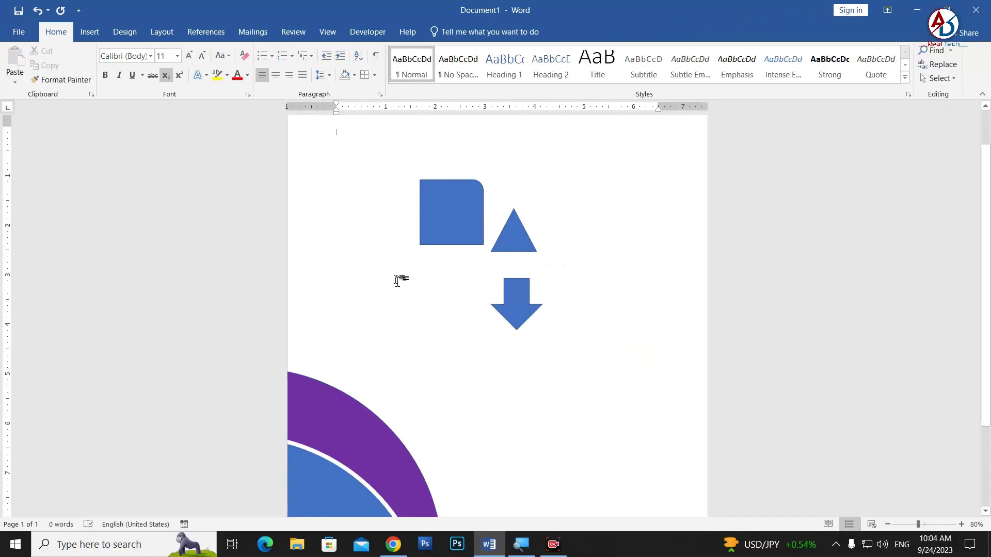
pyautogui.scroll(-2, 387, 343)
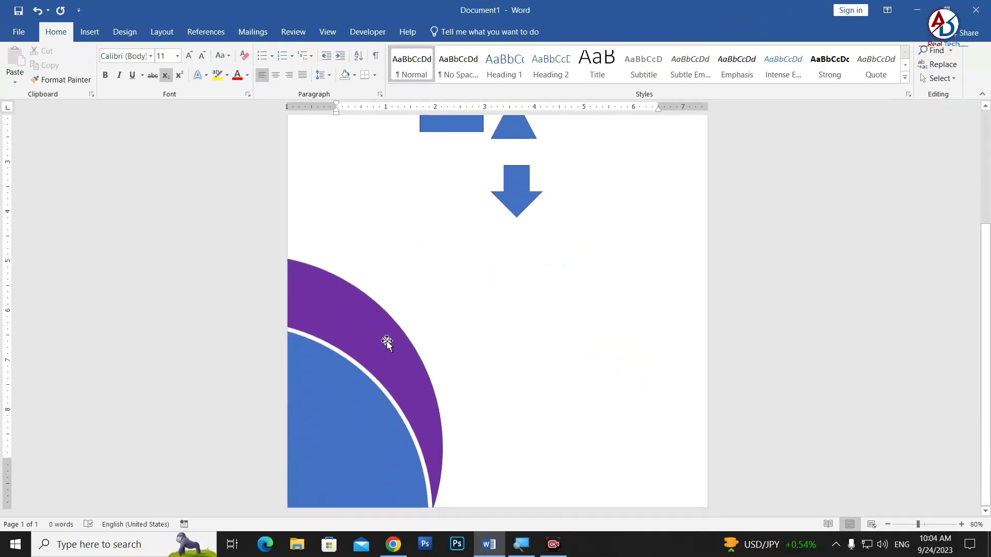
pyautogui.click(388, 351)
pyautogui.keyDown('shift'); pyautogui.click(361, 440); pyautogui.keyUp('shift')
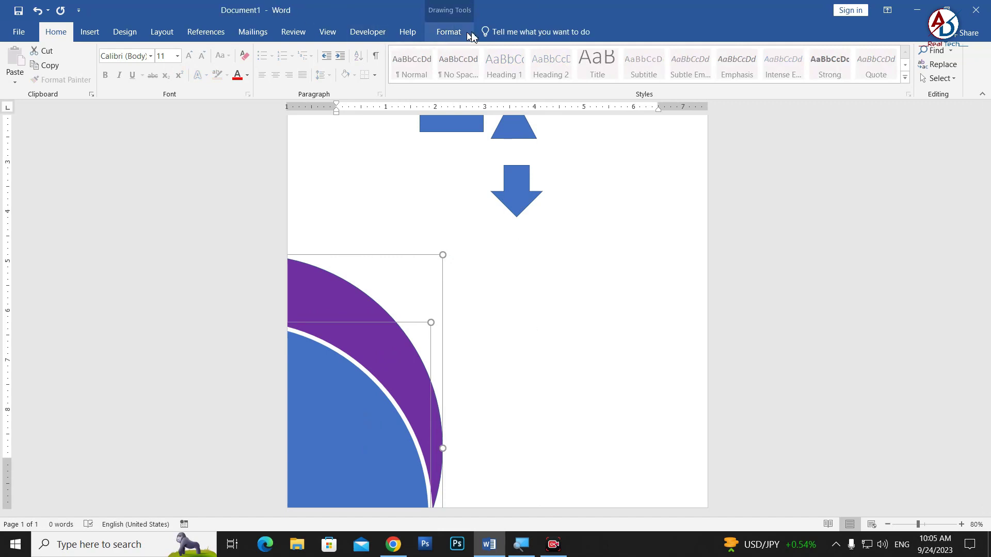
pyautogui.click(443, 33)
pyautogui.click(838, 56)
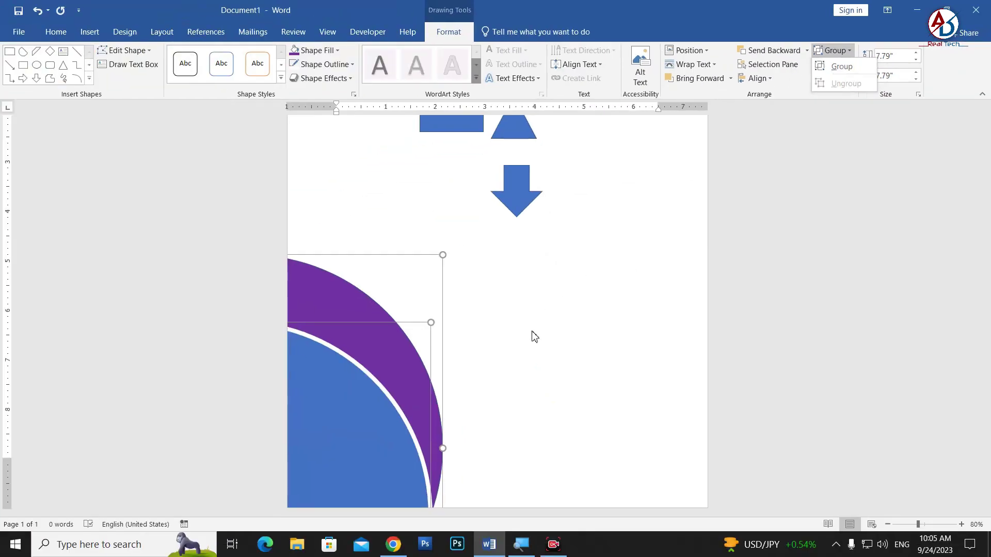
pyautogui.click(535, 337)
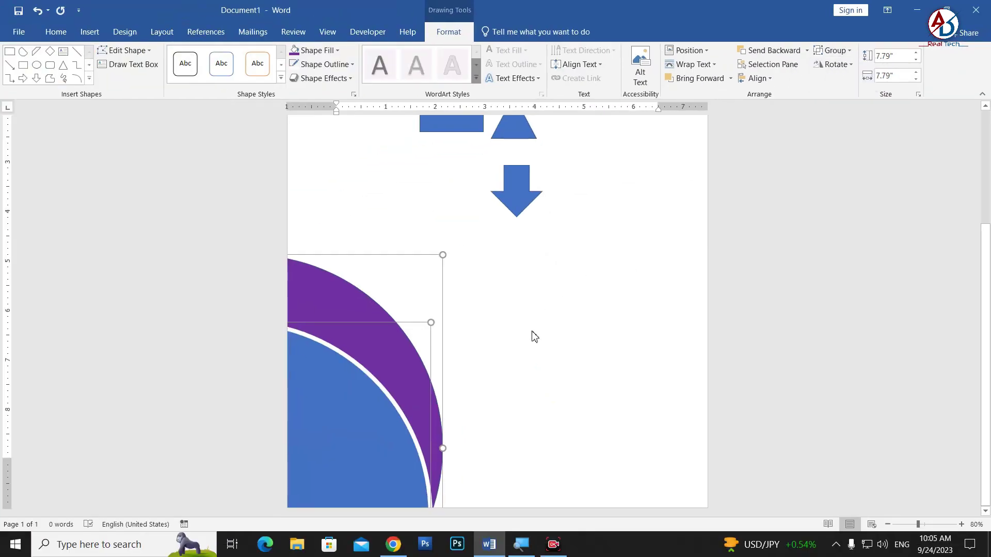
pyautogui.click(532, 334)
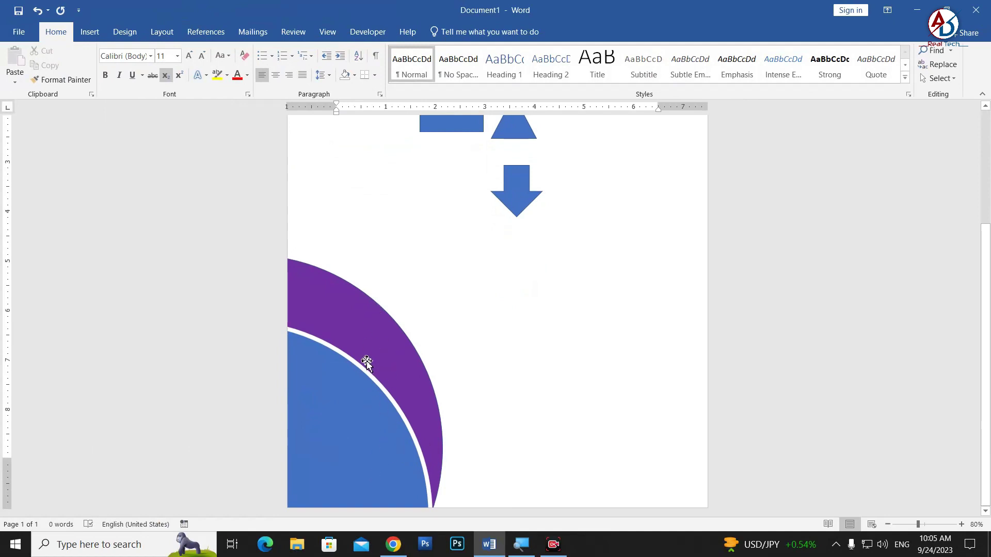
# Step: Select the purple arc, open the Selection Pane and pick 'Arrow: Down 22'
pyautogui.click(333, 332)
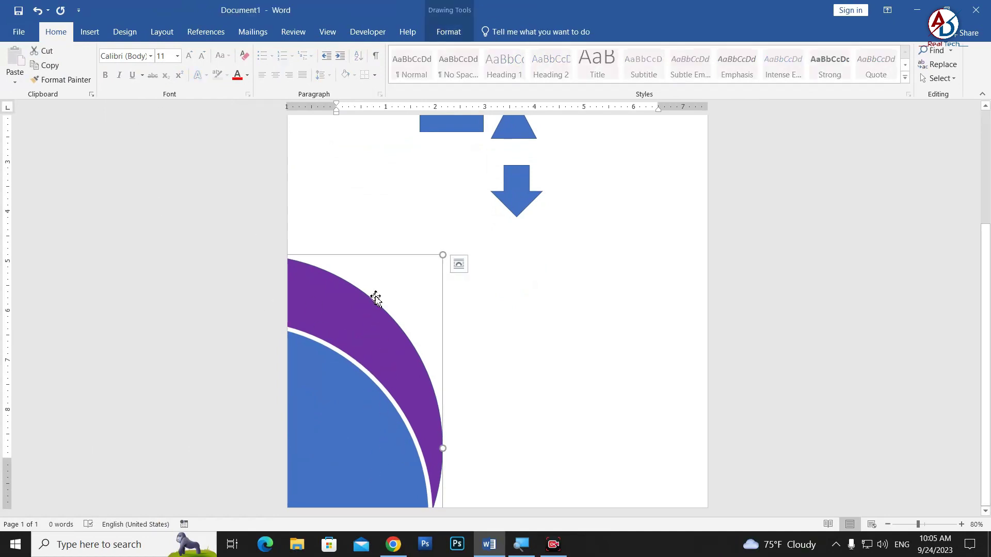
pyautogui.click(449, 32)
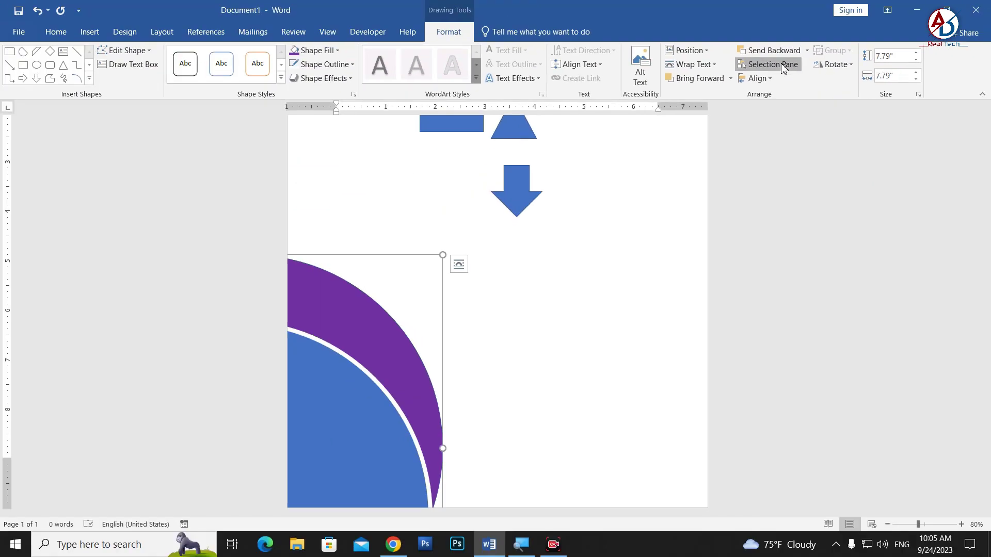
pyautogui.click(780, 66)
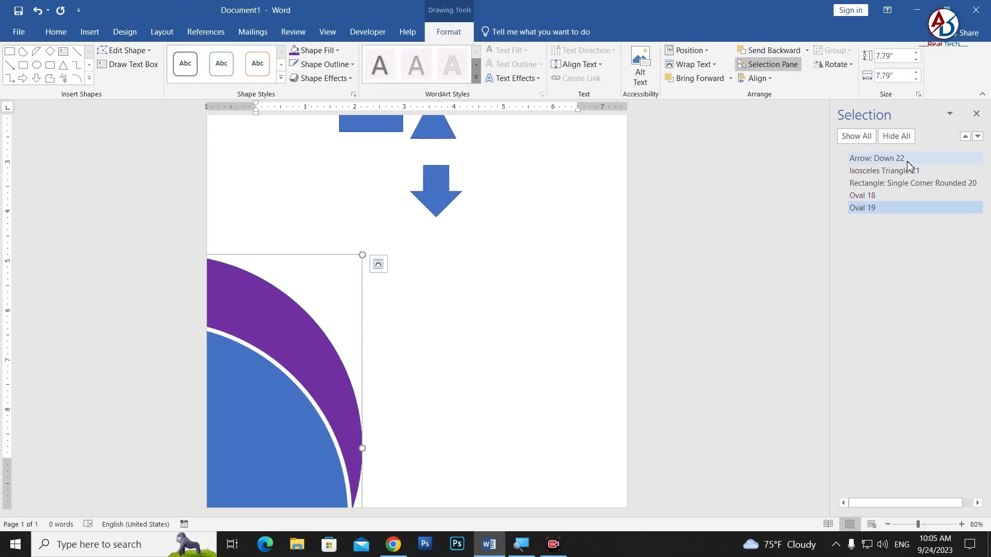
pyautogui.click(877, 159)
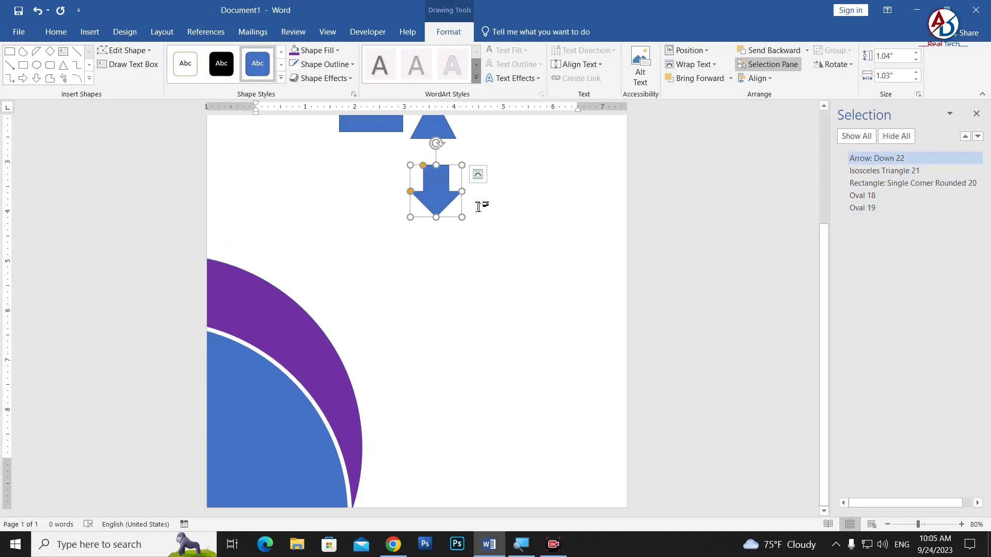
# Step: Move the down arrow under the triangle and select both in the Selection Pane
pyautogui.moveTo(430, 194); pyautogui.dragTo(492, 231)
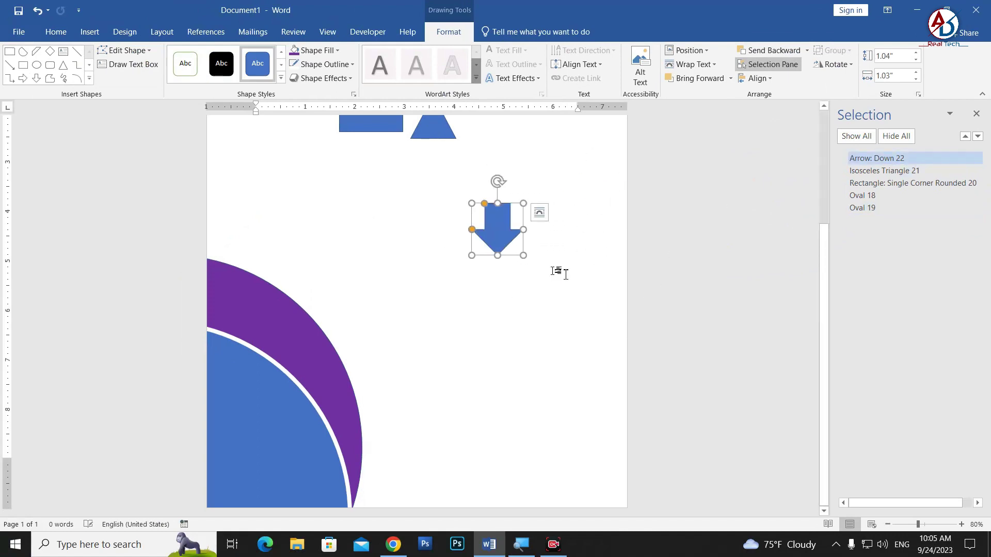
pyautogui.scroll(3, 559, 196)
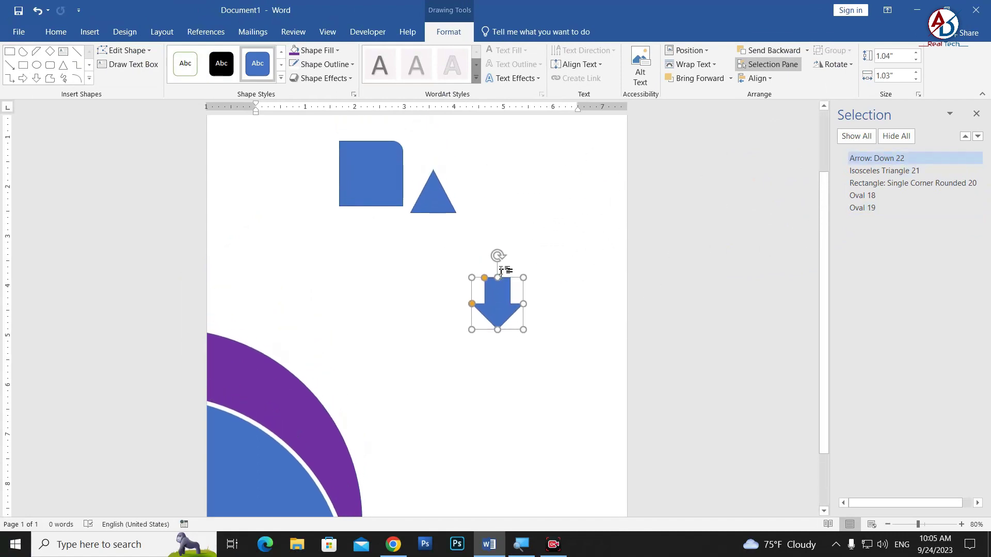
pyautogui.moveTo(505, 258); pyautogui.dragTo(440, 200)
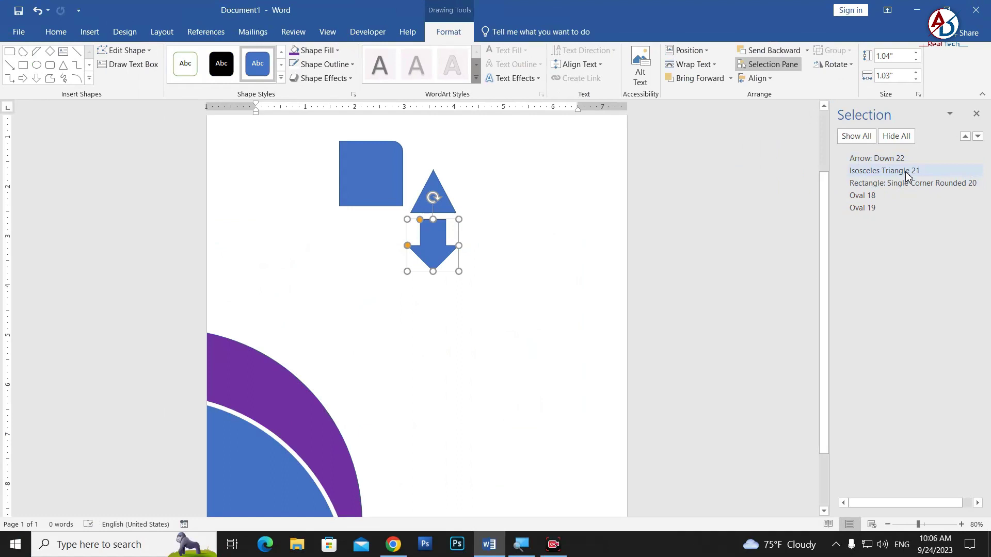
pyautogui.click(904, 170)
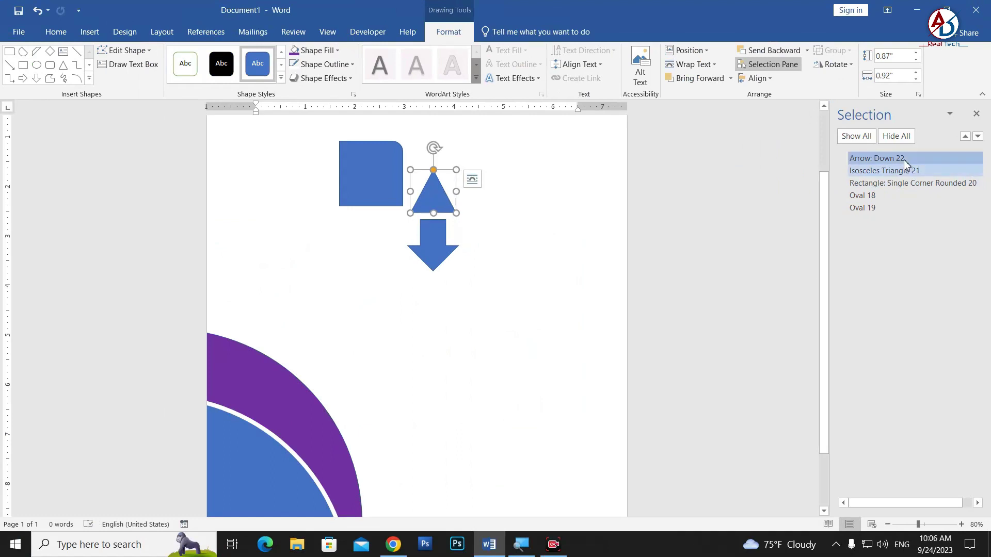
pyautogui.keyDown('ctrl'); pyautogui.click(904, 160); pyautogui.keyUp('ctrl')
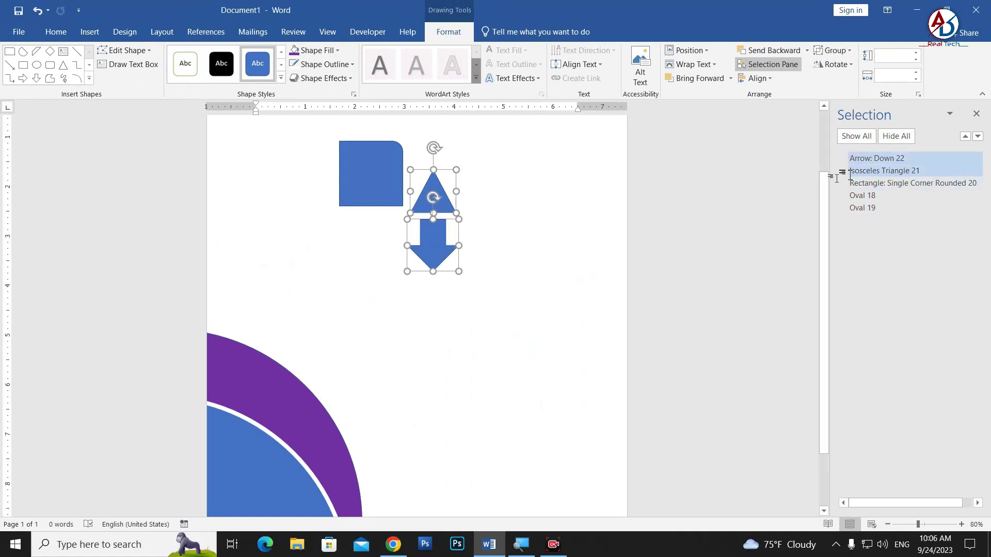
pyautogui.press('Escape')
pyautogui.click(888, 171)
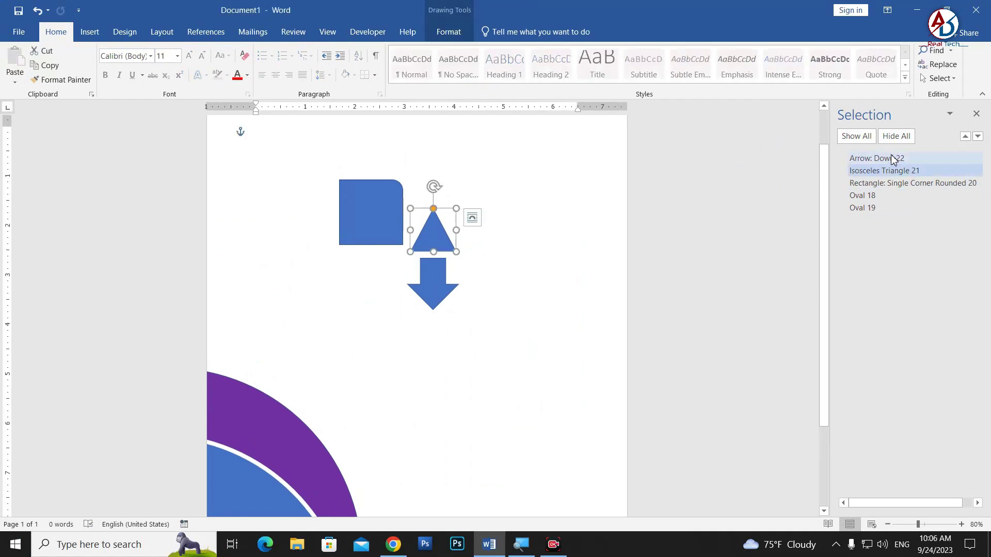
pyautogui.keyDown('ctrl'); pyautogui.click(892, 158); pyautogui.keyUp('ctrl')
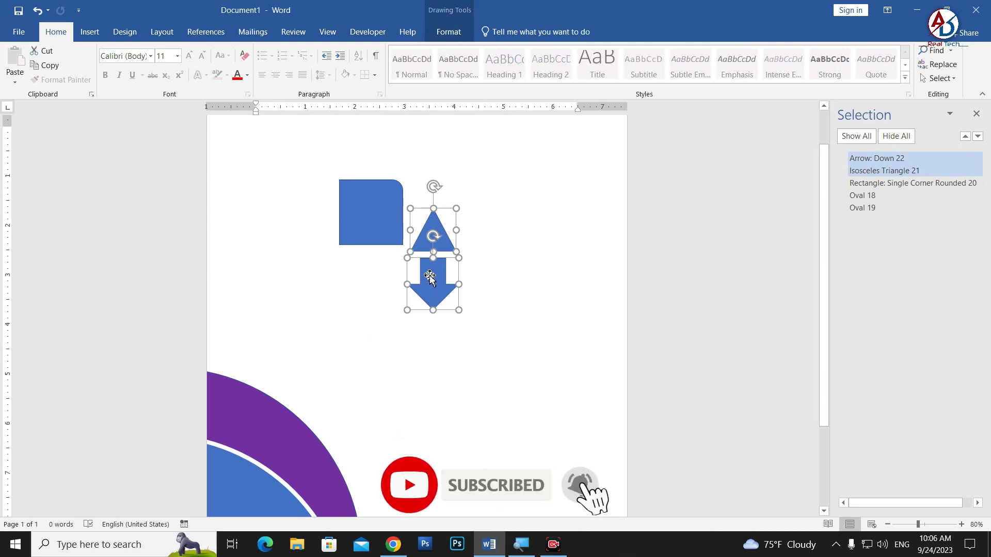
# Step: Group the triangle and arrow as Group 23 and drag it right
pyautogui.rightClick(428, 273)
pyautogui.moveTo(459, 348)
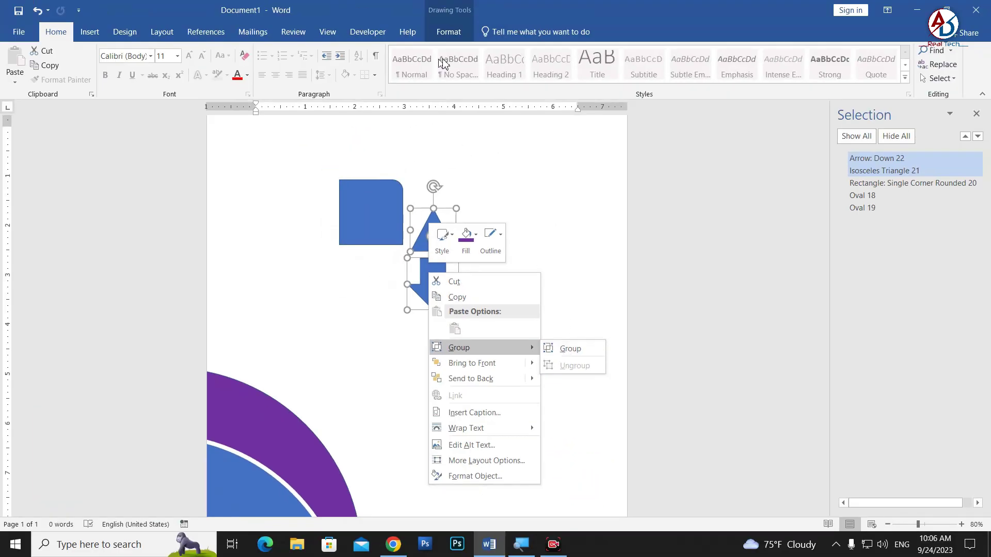
pyautogui.click(448, 32)
pyautogui.click(449, 31)
pyautogui.click(846, 53)
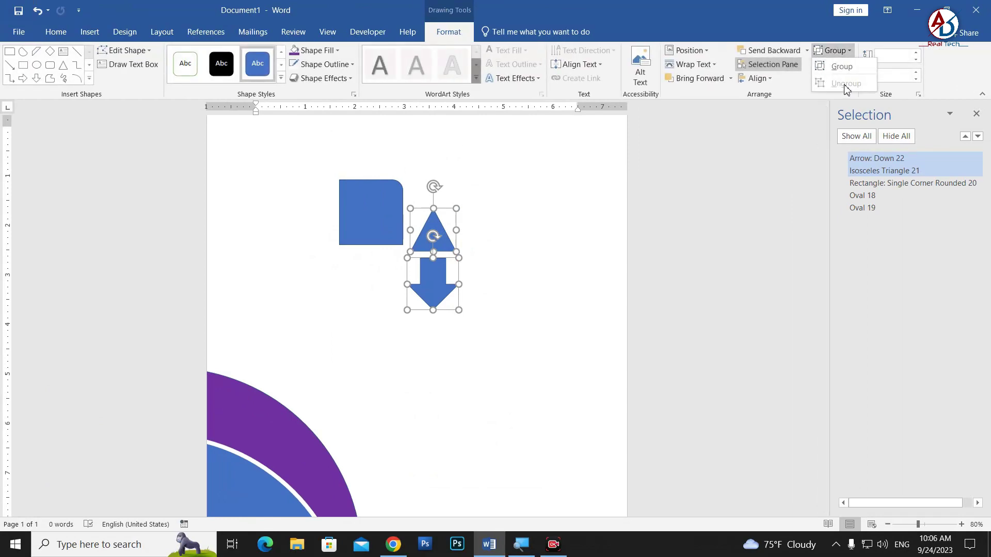
pyautogui.click(436, 285)
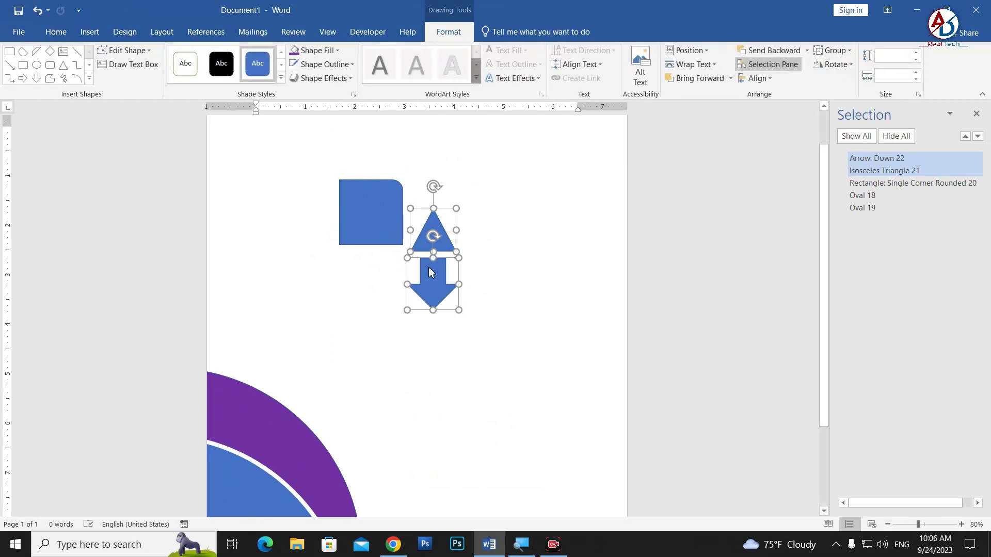
pyautogui.rightClick(431, 272)
pyautogui.moveTo(488, 355)
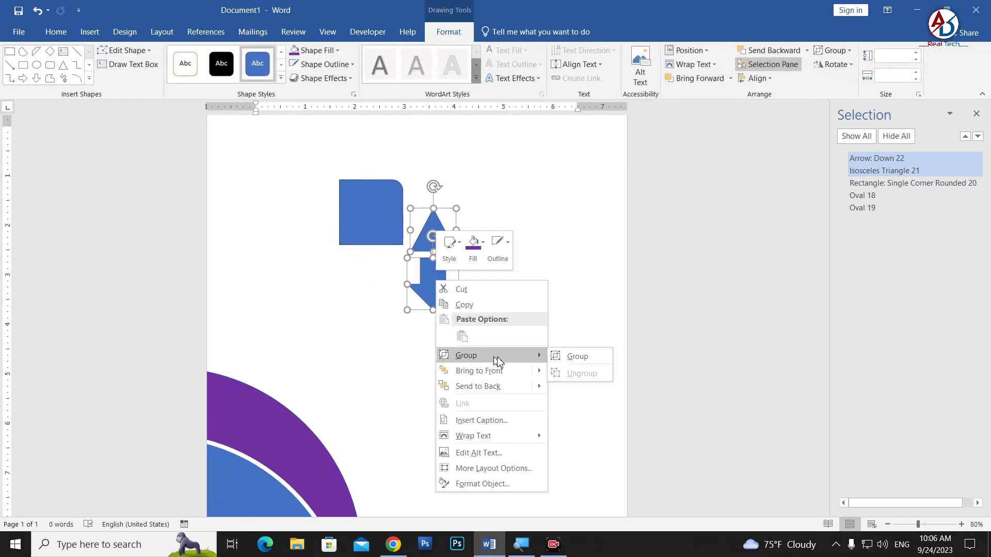
pyautogui.click(577, 357)
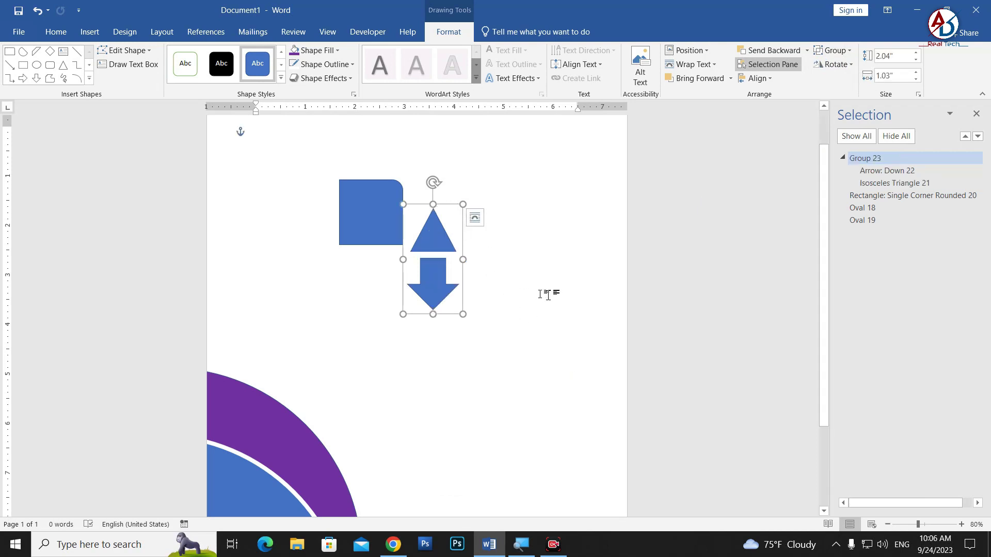
pyautogui.click(843, 159)
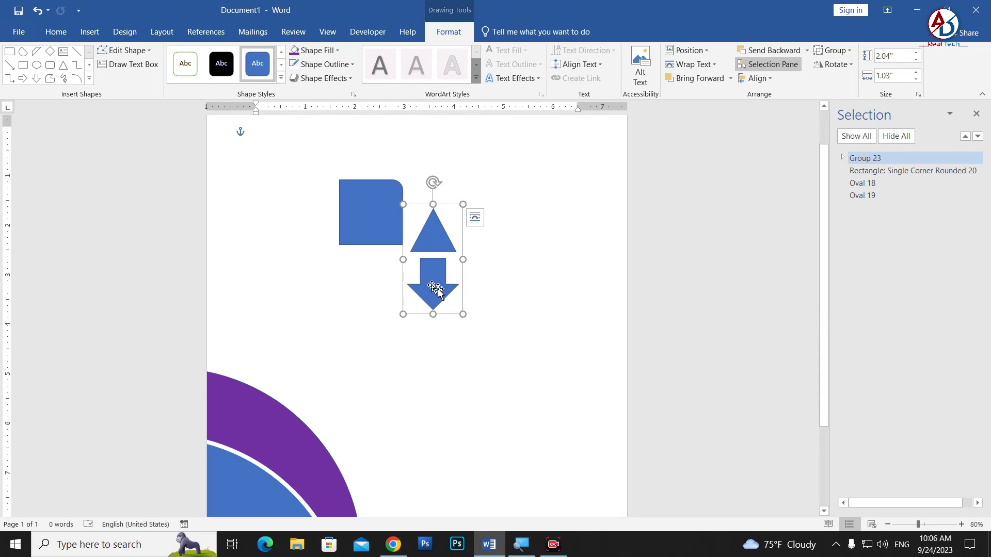
pyautogui.moveTo(432, 285)
pyautogui.mouseDown()
pyautogui.moveTo(530, 278)
pyautogui.moveTo(559, 234)
pyautogui.moveTo(598, 241)
pyautogui.mouseUp()
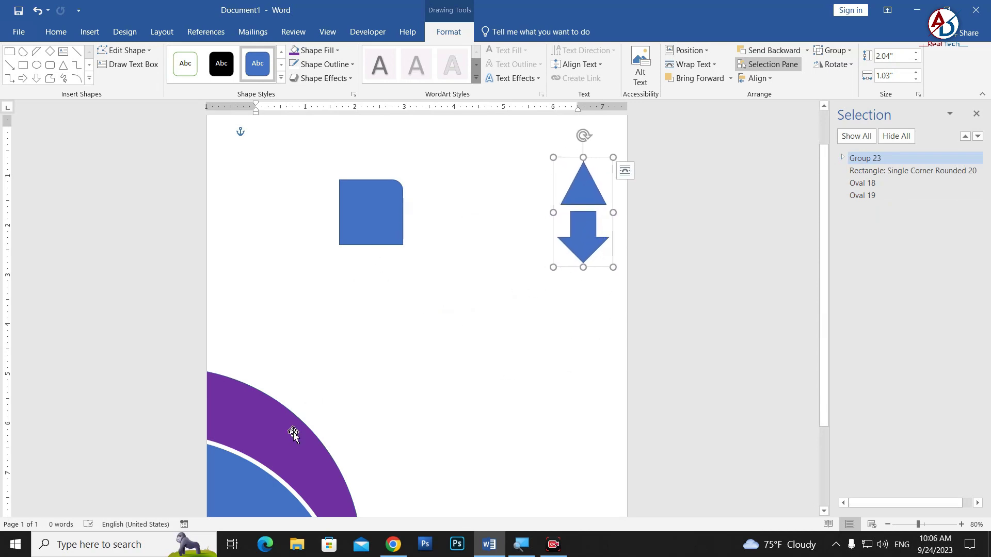
# Step: Close the Selection Pane, then drag the rounded blue square aside and delete it
pyautogui.click(976, 114)
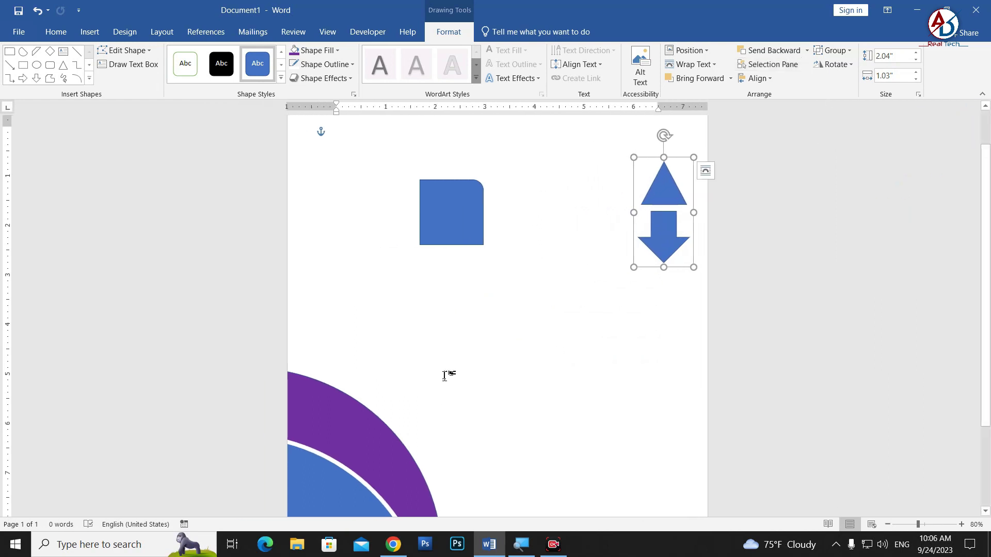
pyautogui.scroll(2, 478, 272)
pyautogui.scroll(-5, 454, 332)
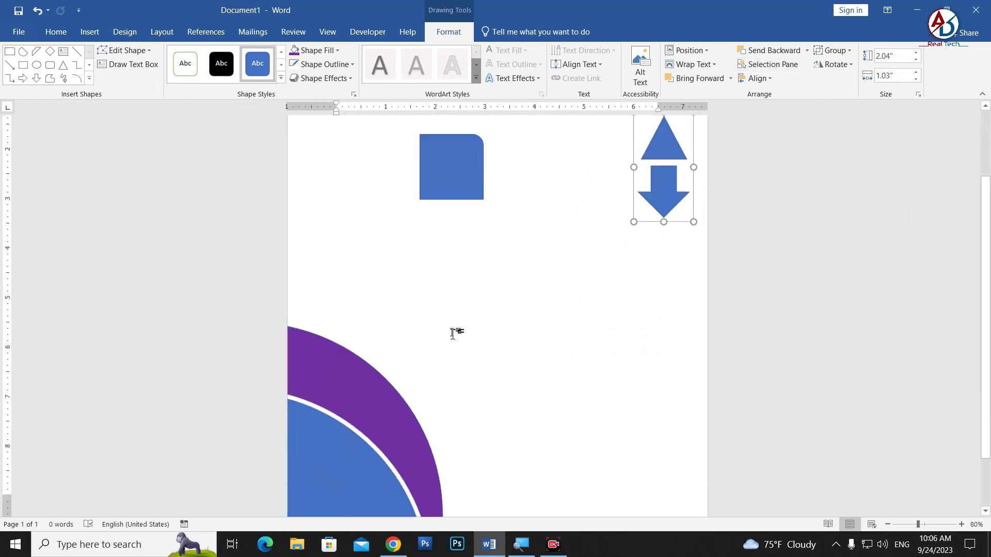
pyautogui.moveTo(461, 157); pyautogui.dragTo(629, 191)
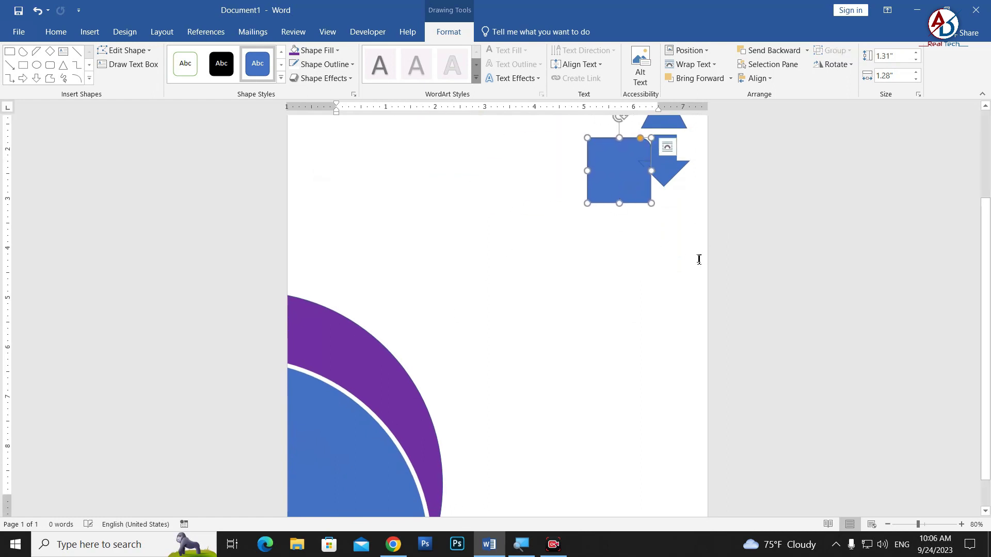
pyautogui.press('Delete')
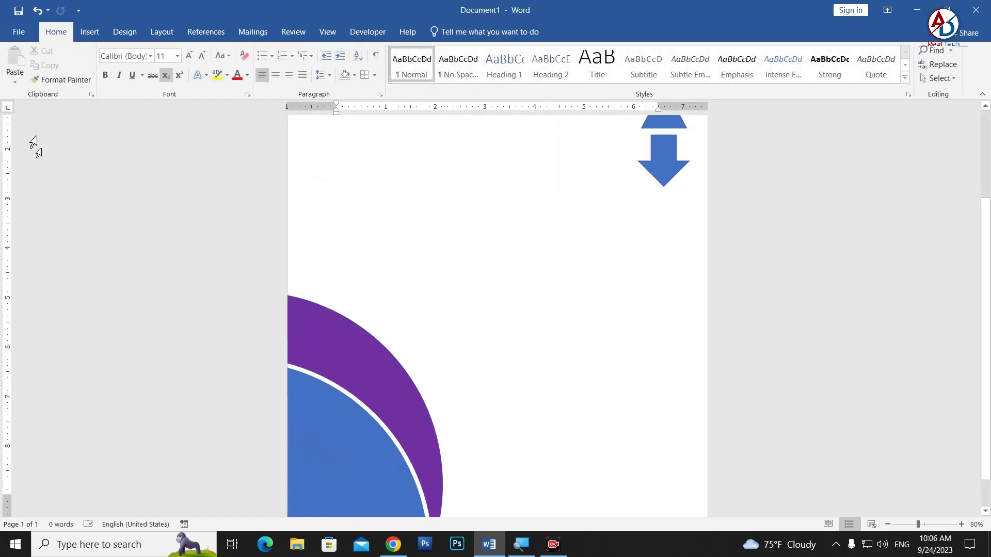
pyautogui.click(89, 32)
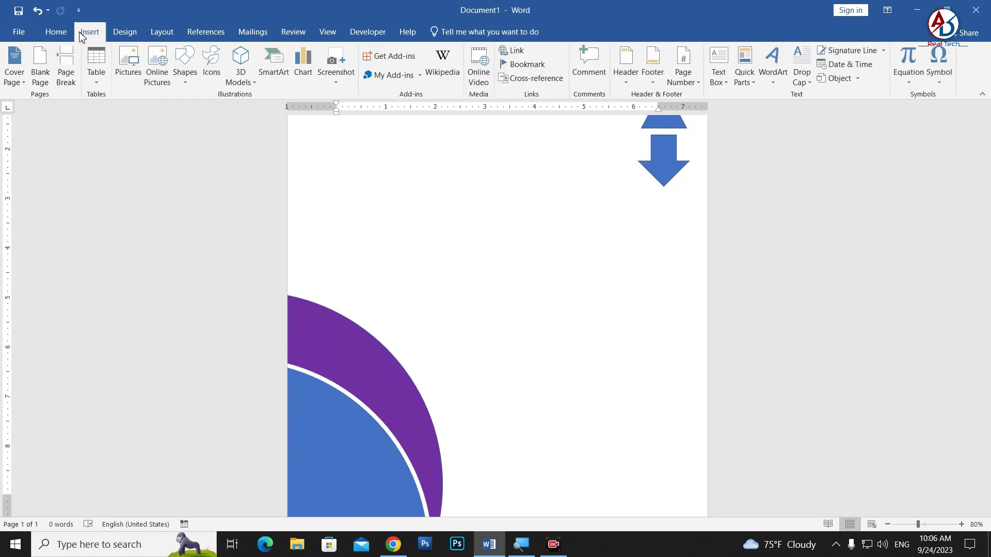
# Step: Insert the happy-manager meeting photo from D:\design collection\New folder (3)
pyautogui.click(130, 80)
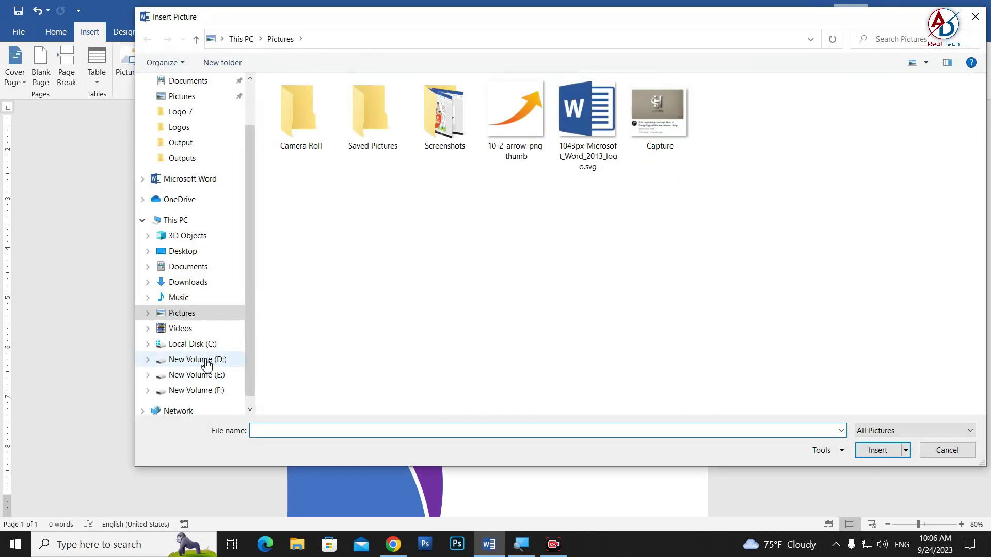
pyautogui.click(206, 364)
pyautogui.doubleClick(593, 129)
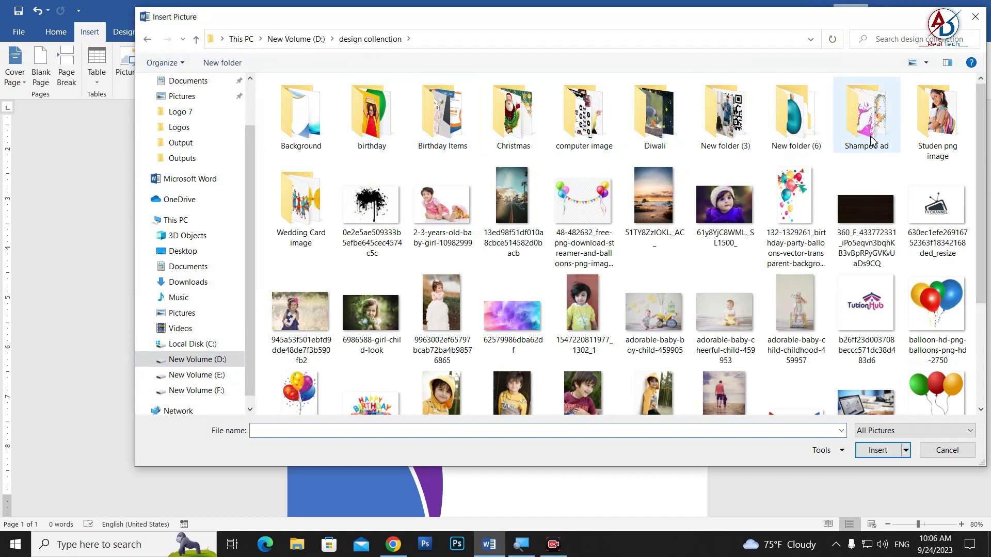
pyautogui.doubleClick(725, 124)
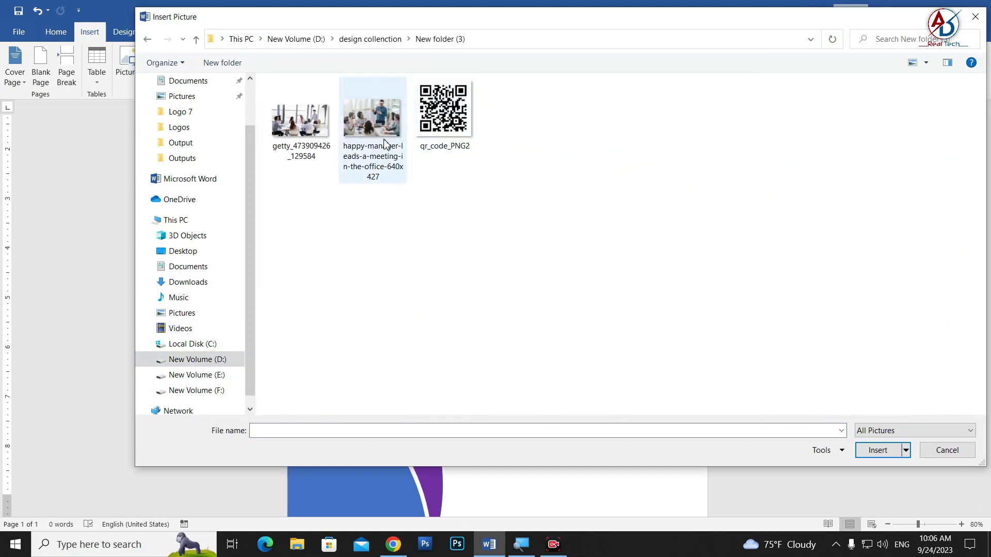
pyautogui.click(372, 123)
pyautogui.keyDown('ctrl'); pyautogui.click(301, 121); pyautogui.keyUp('ctrl')
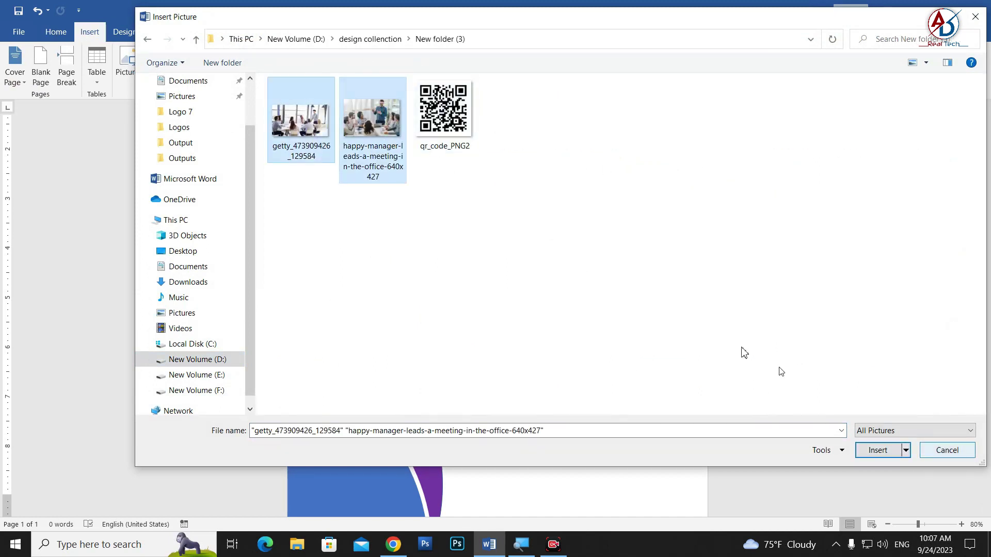
pyautogui.click(877, 450)
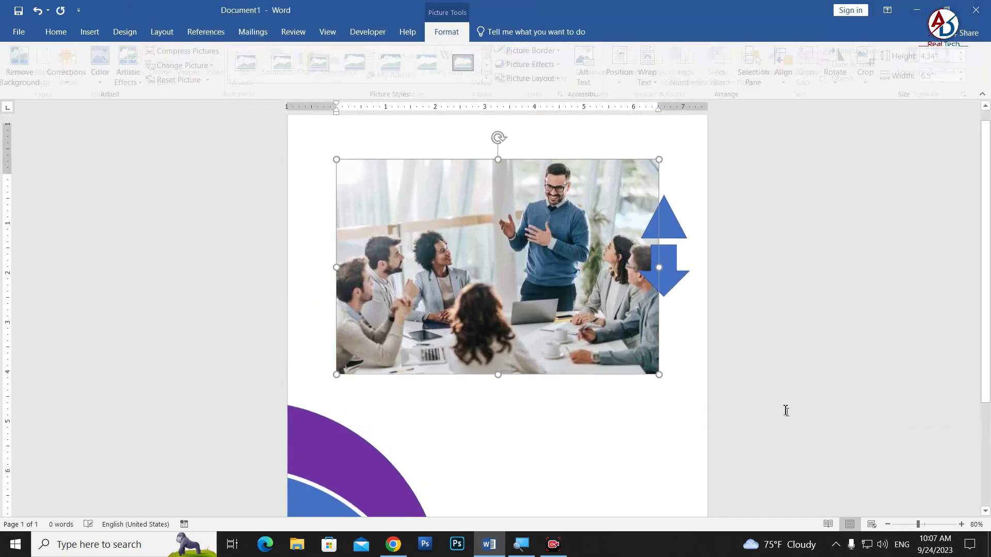
# Step: Set the photo's text wrapping to float on the page, then undo those picture adjustments
pyautogui.click(651, 73)
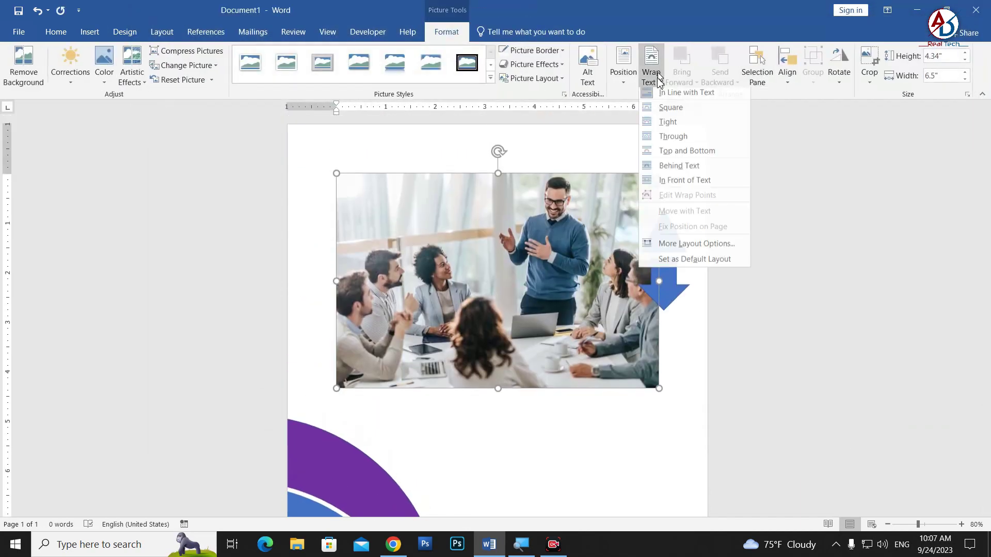
pyautogui.click(685, 183)
pyautogui.hotkey('ctrl', 'z')
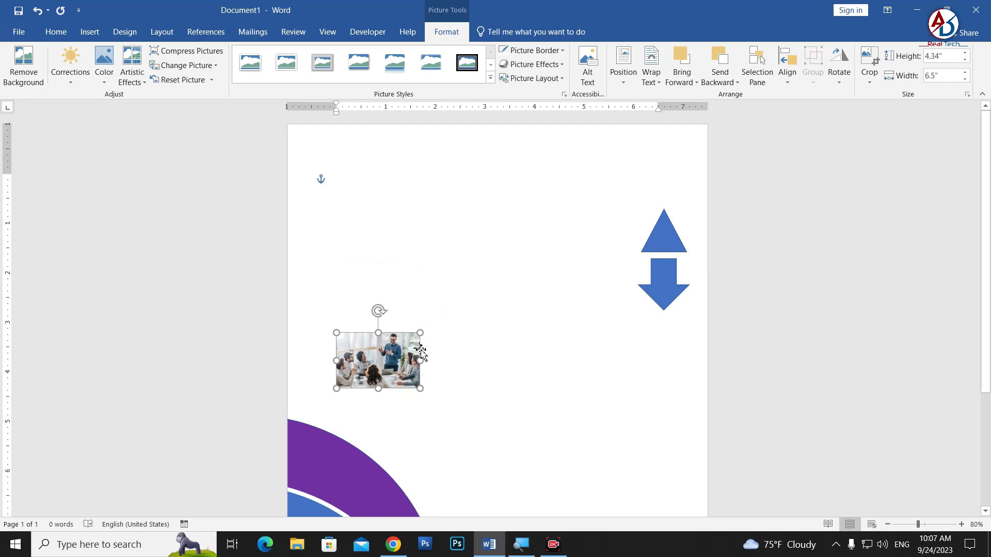
pyautogui.hotkey('ctrl', 'z')
pyautogui.click(524, 347)
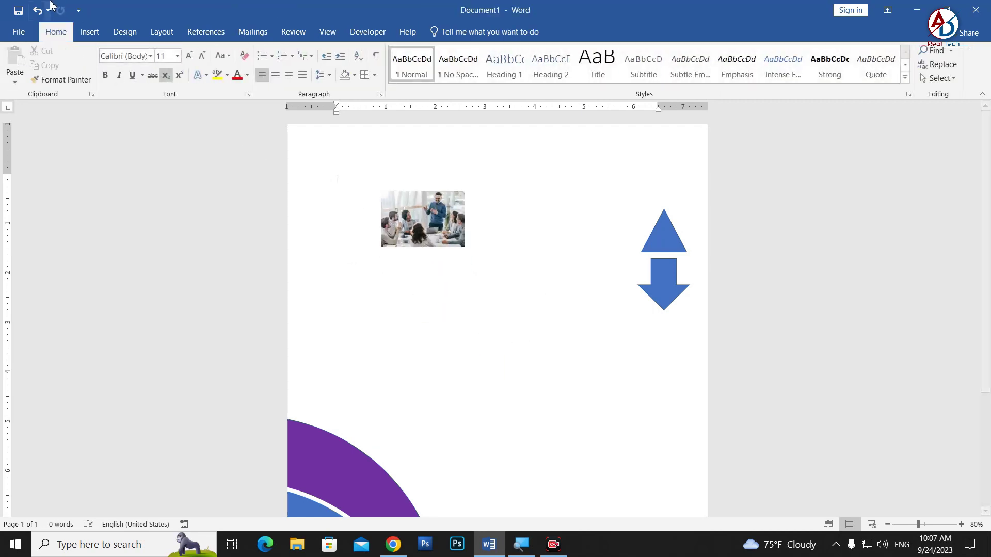
# Step: Insert the second meeting photo from a file via the Insert tab
pyautogui.click(89, 31)
pyautogui.click(125, 66)
pyautogui.click(326, 138)
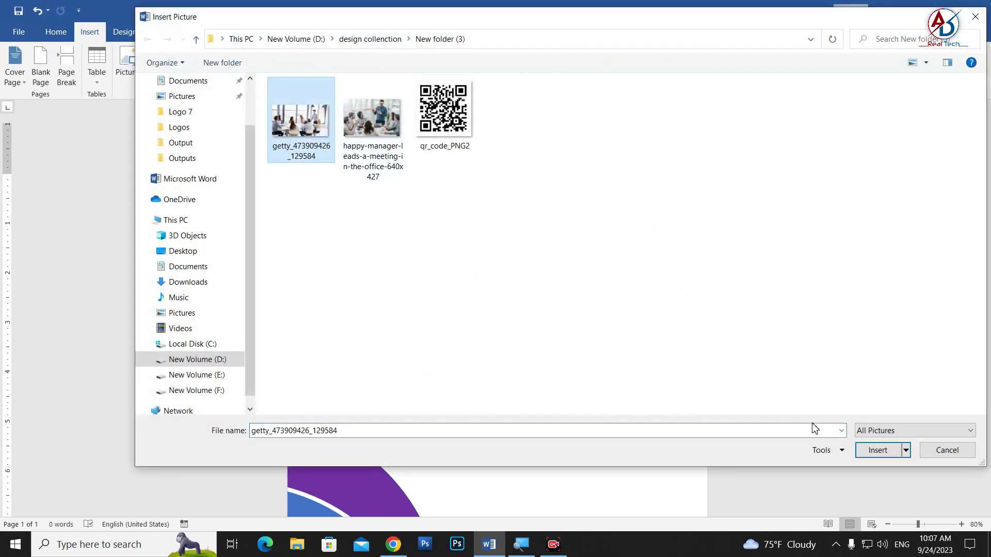
pyautogui.click(877, 450)
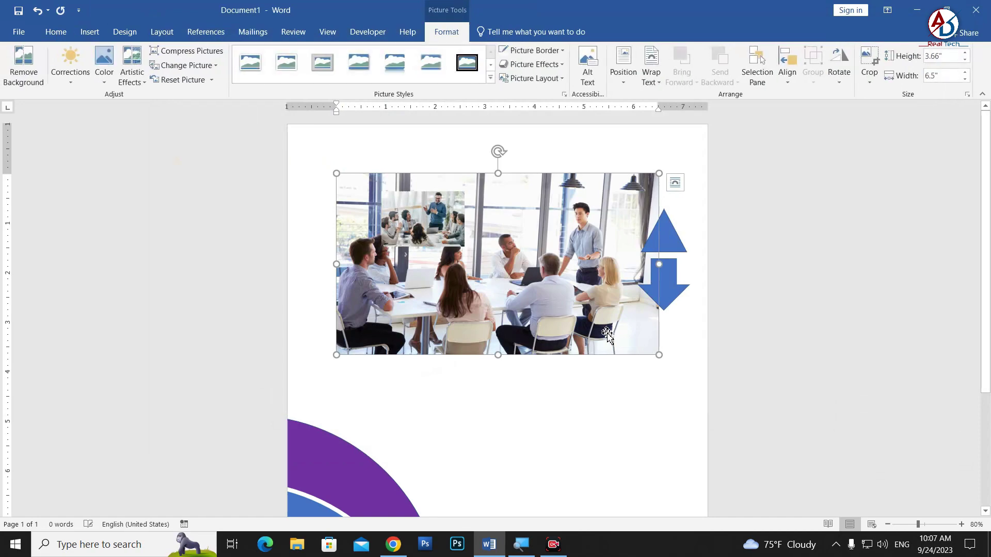
# Step: Set the photo to In Front of Text, shrink it to 1.45" by 2.58", and move it right
pyautogui.click(651, 73)
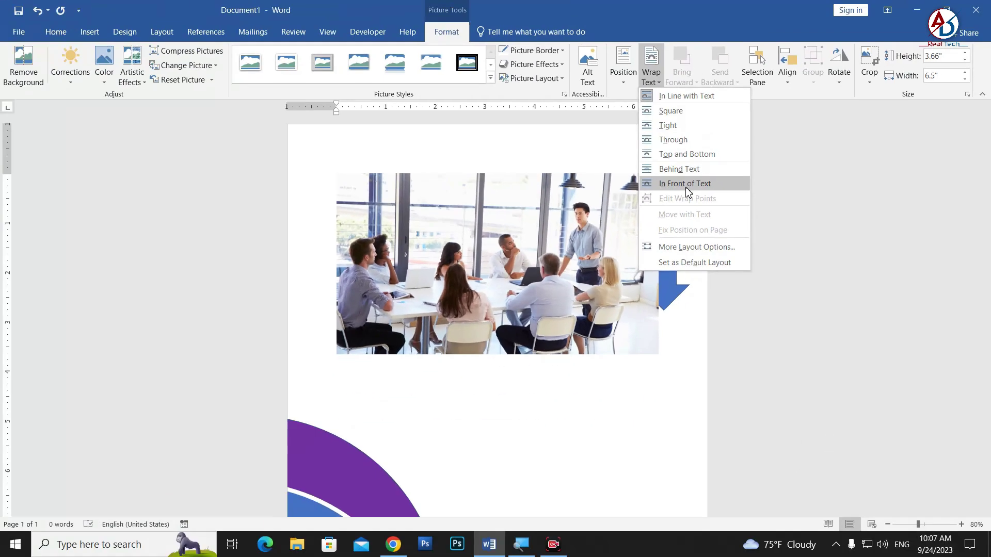
pyautogui.click(687, 185)
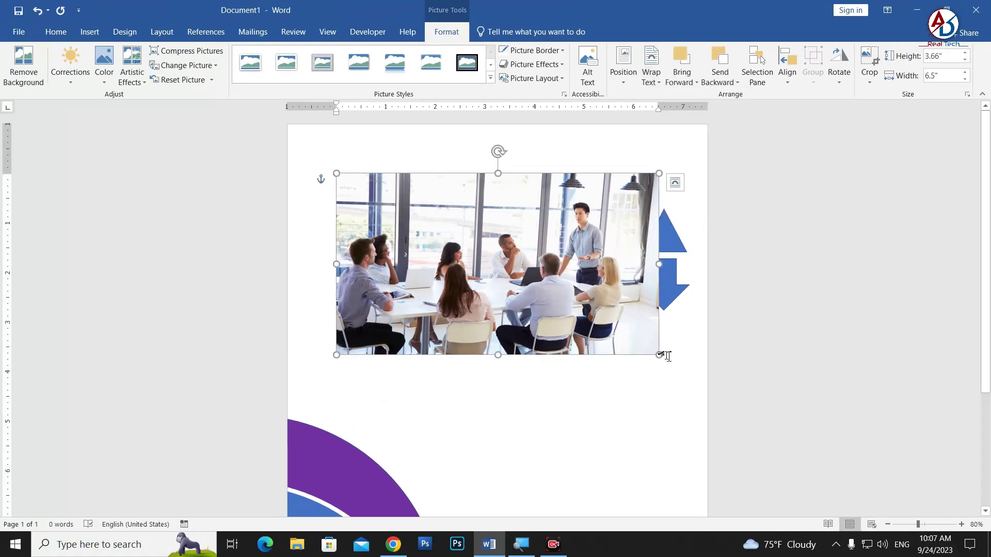
pyautogui.moveTo(659, 356); pyautogui.dragTo(463, 225)
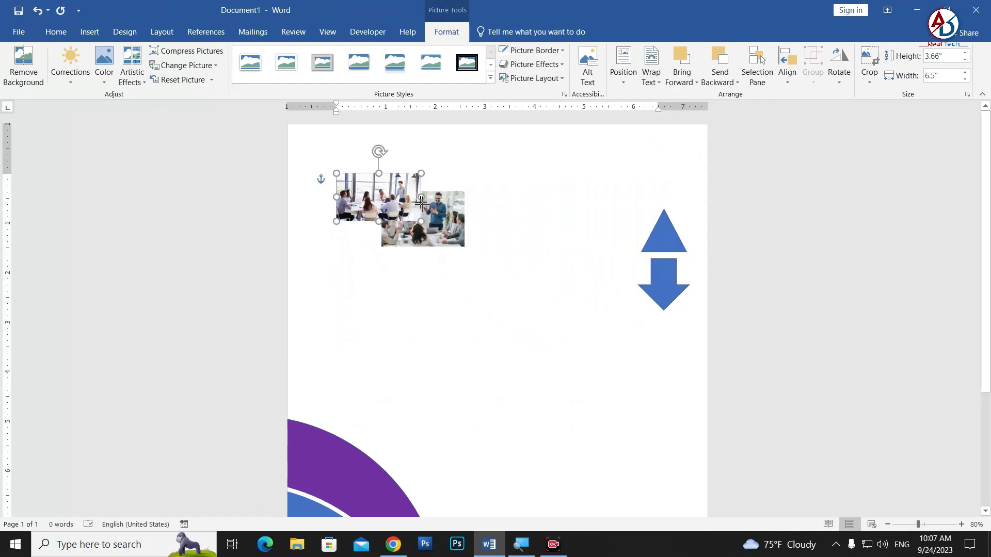
pyautogui.moveTo(380, 224); pyautogui.dragTo(526, 225)
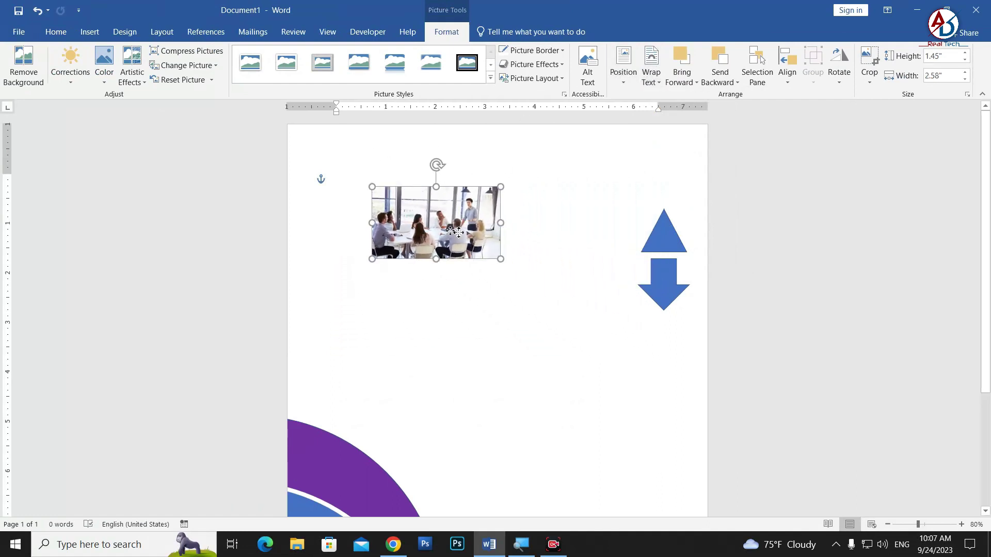
pyautogui.click(551, 335)
# Step: Enlarge the left meeting photo up and to the left, then nudge it into place
pyautogui.keyDown('ctrl'); pyautogui.scroll(4, 547, 338); pyautogui.keyUp('ctrl')
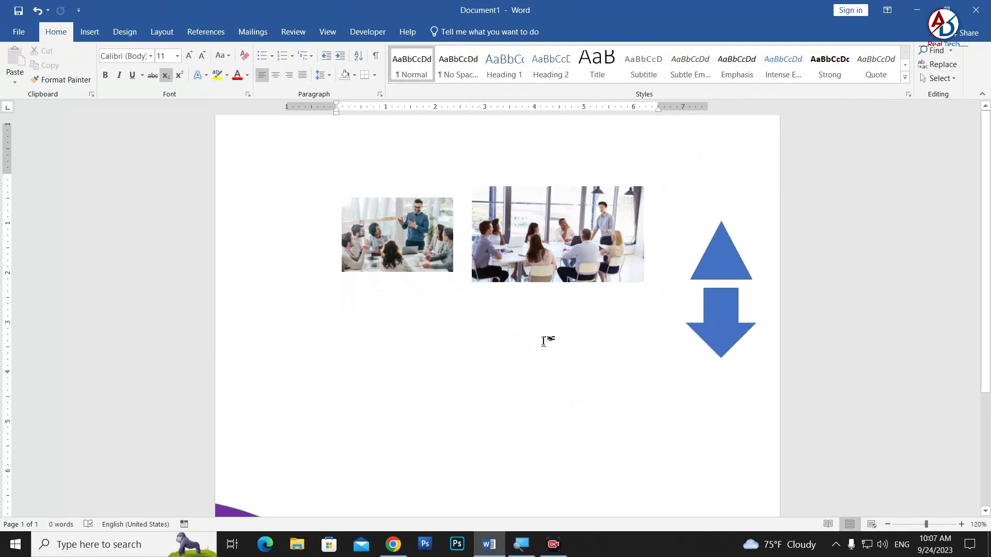
pyautogui.click(412, 234)
pyautogui.moveTo(324, 200); pyautogui.dragTo(280, 171)
pyautogui.moveTo(384, 220); pyautogui.dragTo(389, 232)
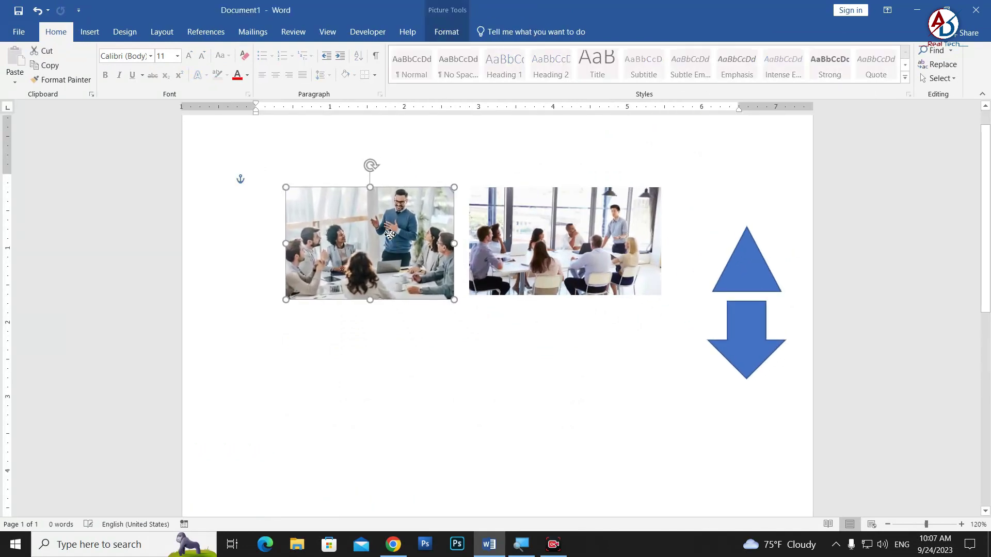
pyautogui.click(468, 323)
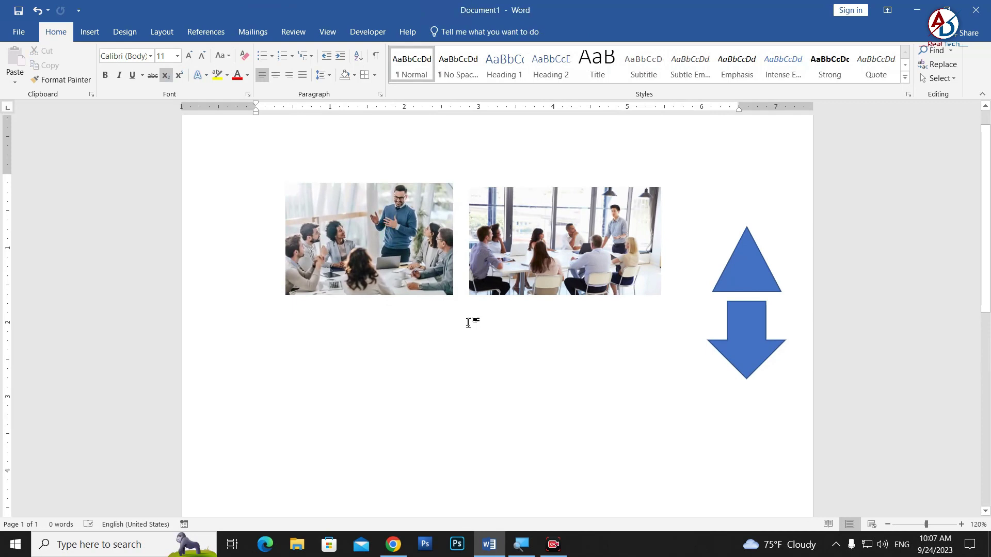
# Step: Select each meeting photo in turn to check its layout options
pyautogui.click(558, 266)
pyautogui.click(674, 197)
pyautogui.click(420, 253)
pyautogui.click(478, 341)
pyautogui.click(603, 255)
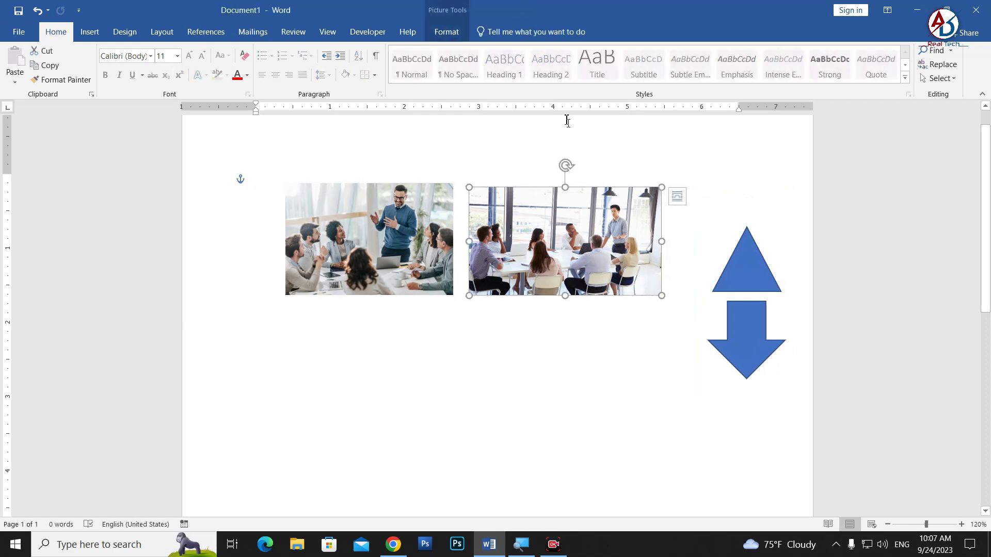
# Step: Open the Selection Pane from Picture Format, select several objects, then close it
pyautogui.click(446, 32)
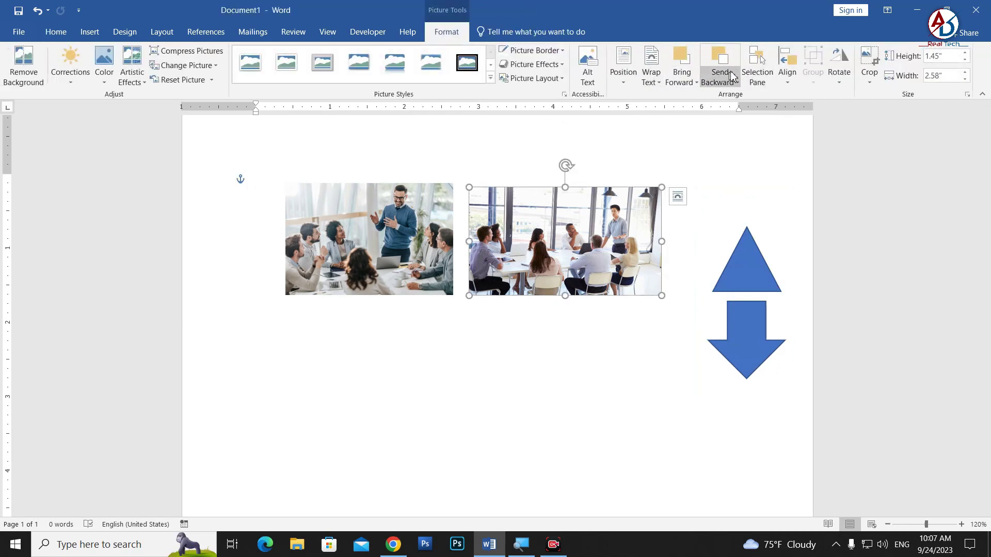
pyautogui.click(757, 67)
pyautogui.keyDown('shift'); pyautogui.click(895, 185); pyautogui.keyUp('shift')
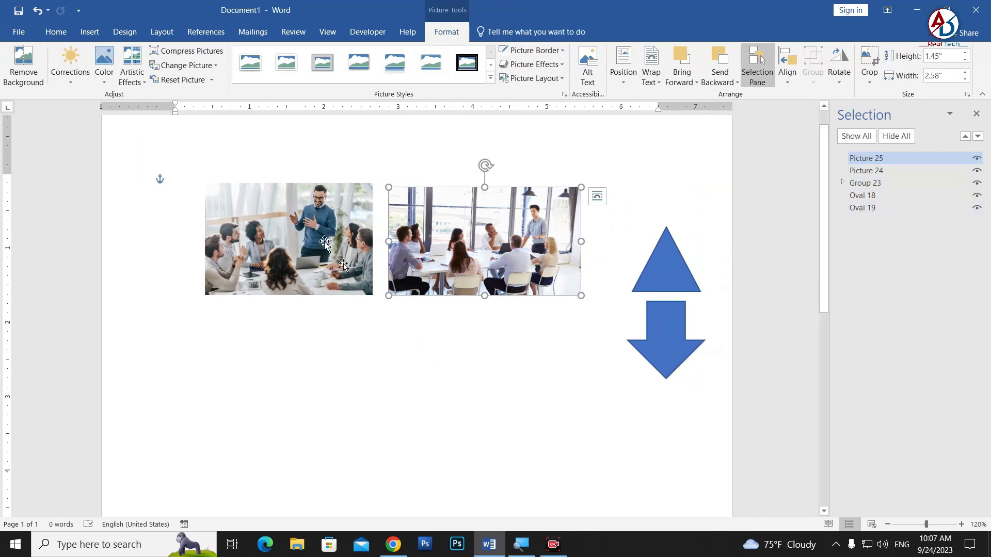
pyautogui.click(483, 383)
pyautogui.click(976, 113)
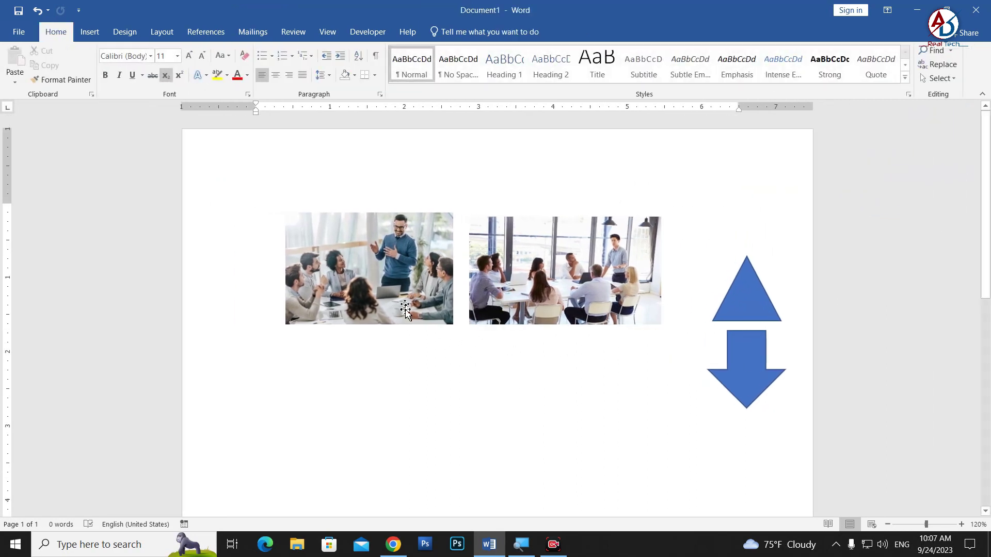
# Step: Marquee-select both meeting photos with Select Objects and drag them to the page's top-left corner
pyautogui.click(937, 78)
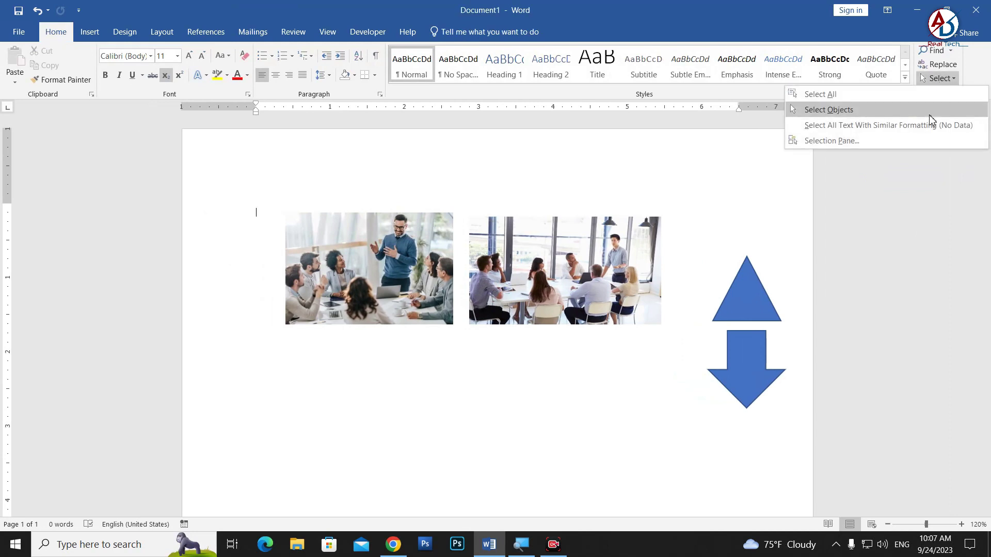
pyautogui.click(929, 110)
pyautogui.moveTo(248, 191); pyautogui.dragTo(685, 361)
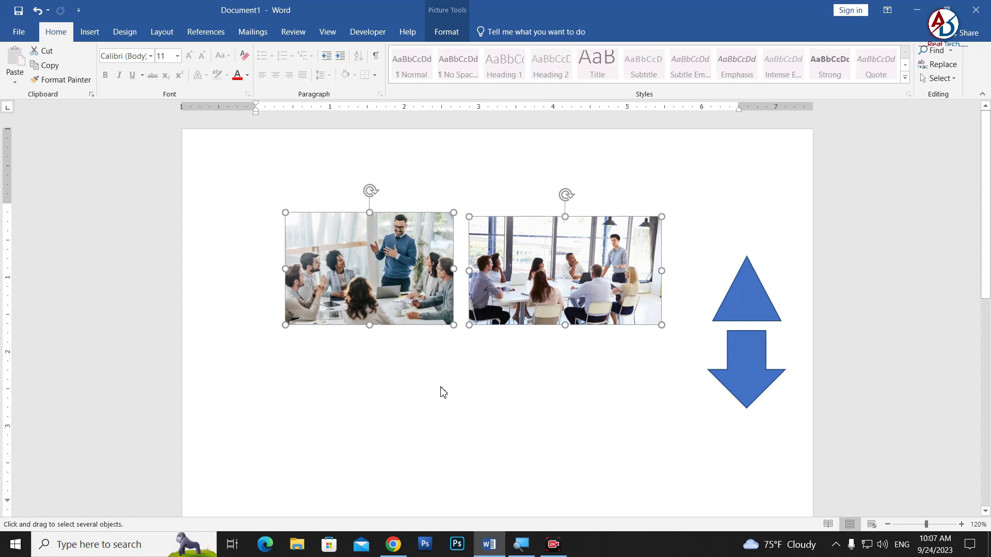
pyautogui.click(446, 32)
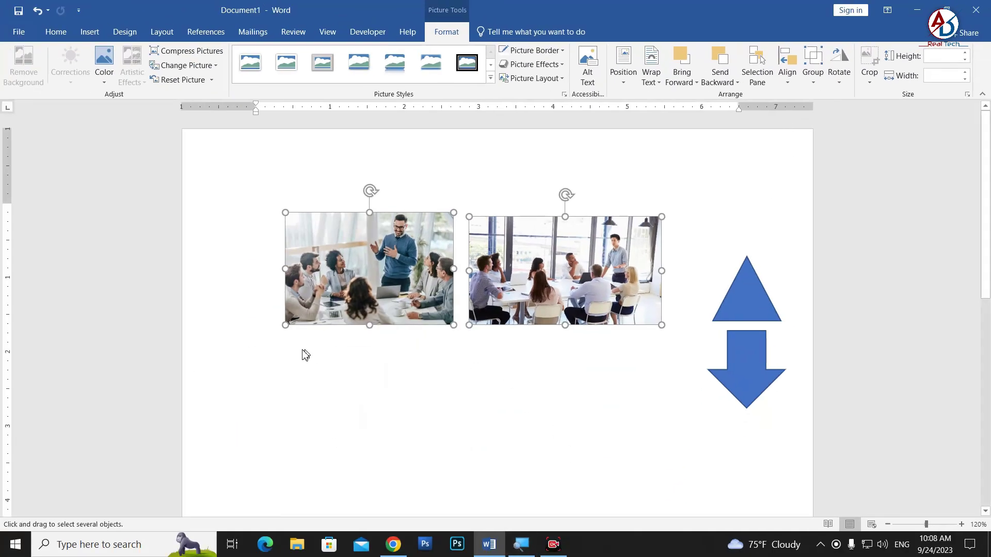
pyautogui.moveTo(397, 293); pyautogui.dragTo(225, 207)
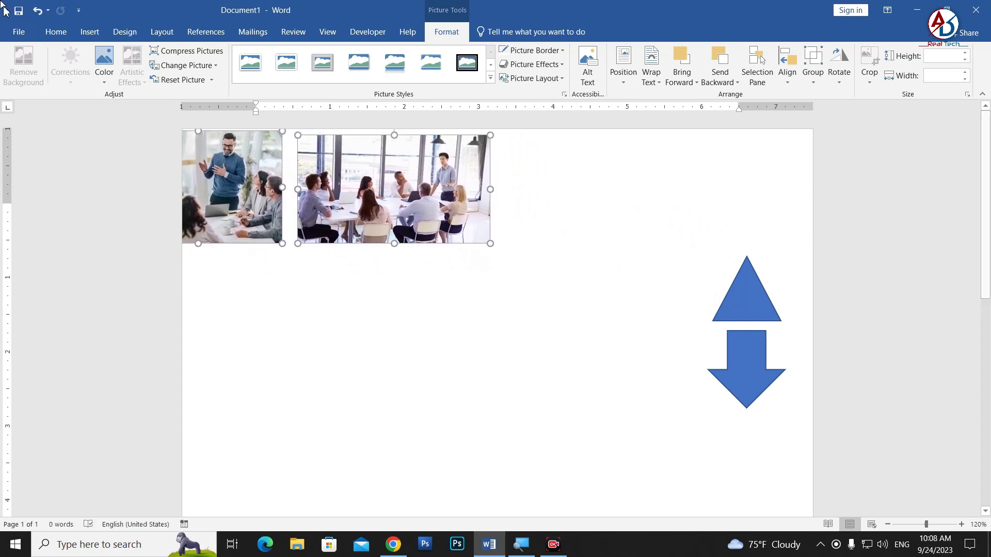
pyautogui.click(56, 31)
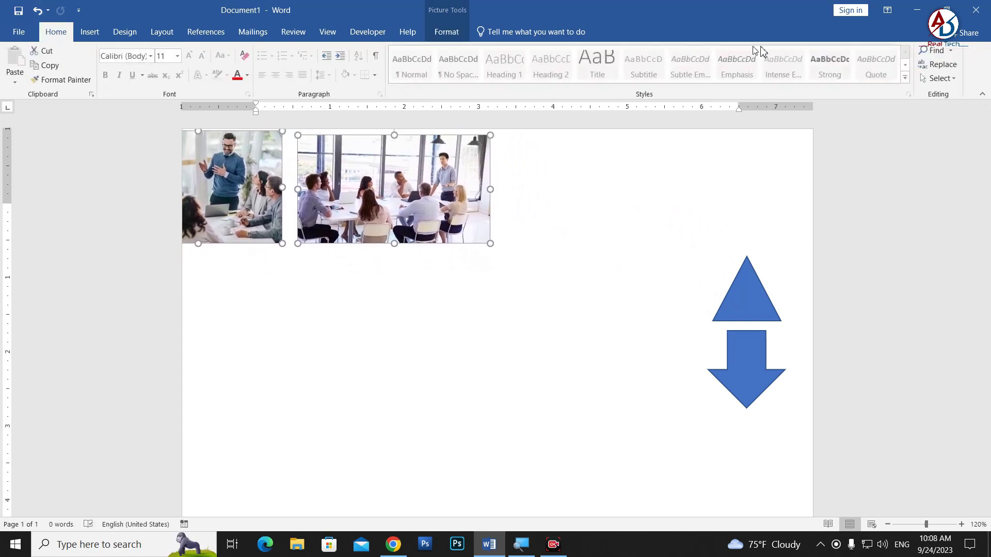
# Step: Marquee-select both meeting photos using Select Objects mode
pyautogui.click(938, 78)
pyautogui.click(829, 110)
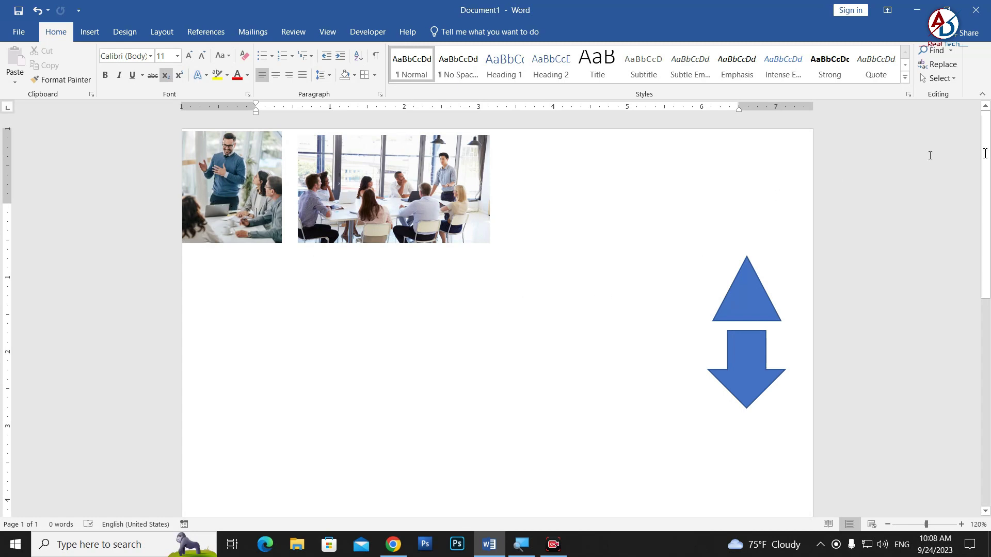
pyautogui.click(938, 78)
pyautogui.click(872, 106)
pyautogui.moveTo(627, 169); pyautogui.dragTo(142, 283)
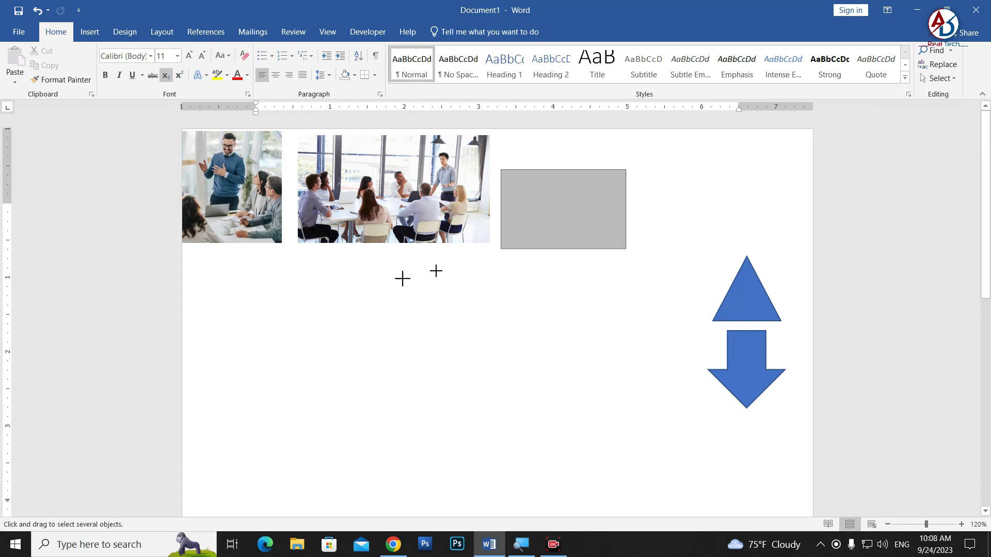
pyautogui.moveTo(530, 136); pyautogui.dragTo(105, 336)
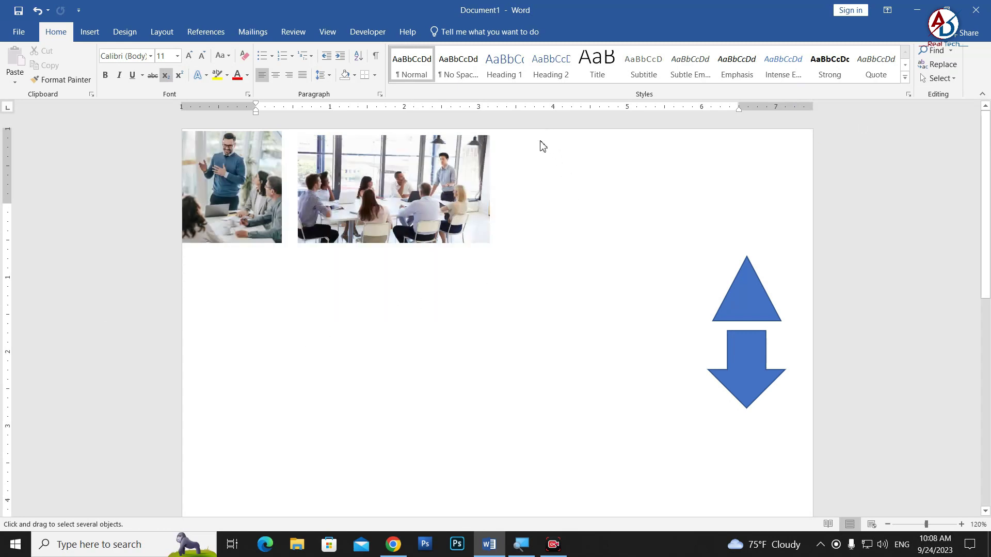
pyautogui.moveTo(534, 132); pyautogui.dragTo(15, 343)
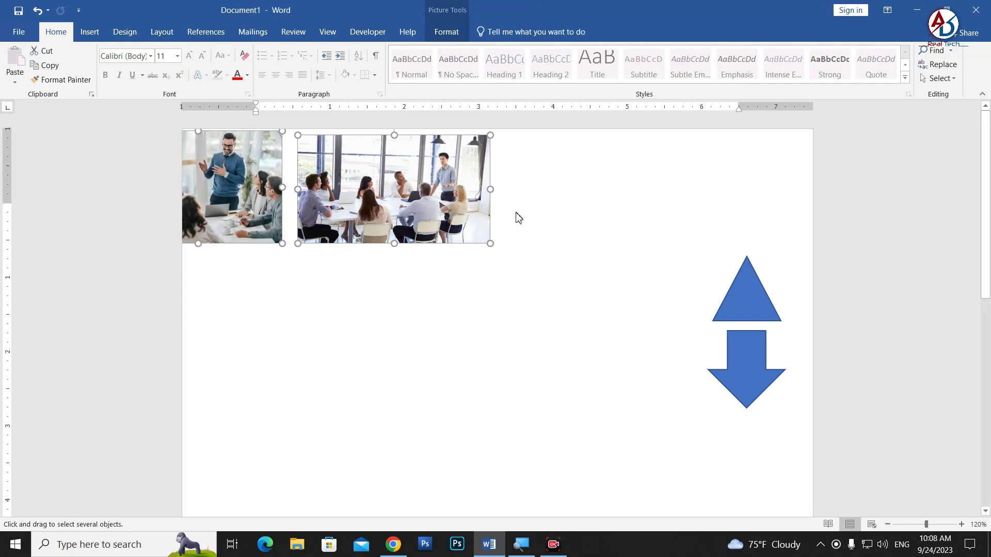
# Step: Move both photos down and right beside the blue triangle and arrow shapes
pyautogui.click(719, 261)
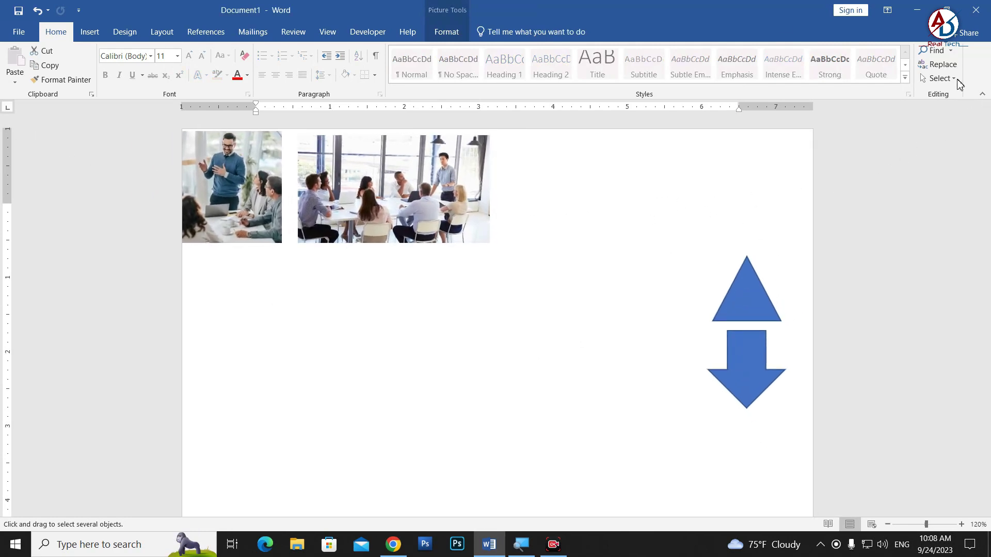
pyautogui.click(939, 79)
pyautogui.click(856, 109)
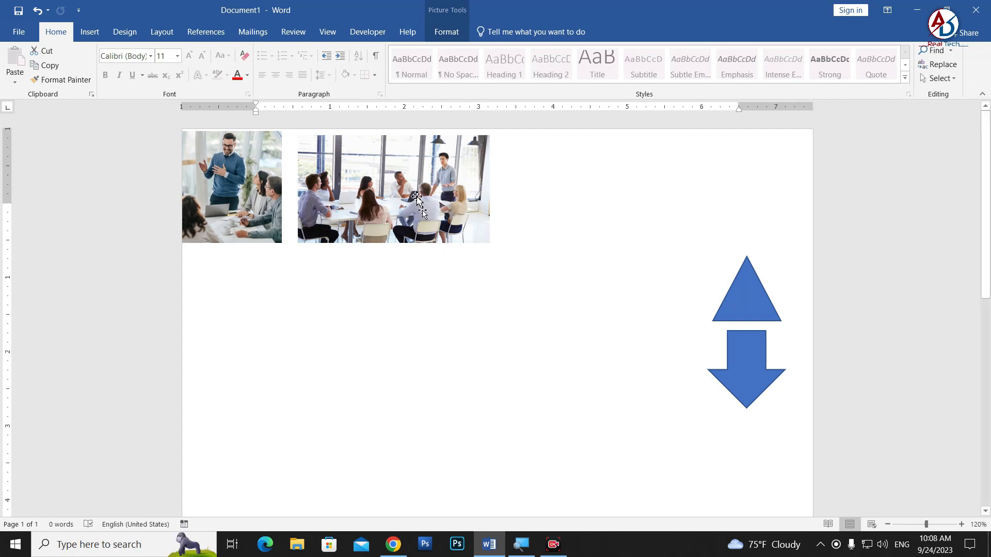
pyautogui.moveTo(416, 197); pyautogui.dragTo(593, 320)
# Step: Butt the right photo against the left, select both, and group them into one object
pyautogui.click(641, 435)
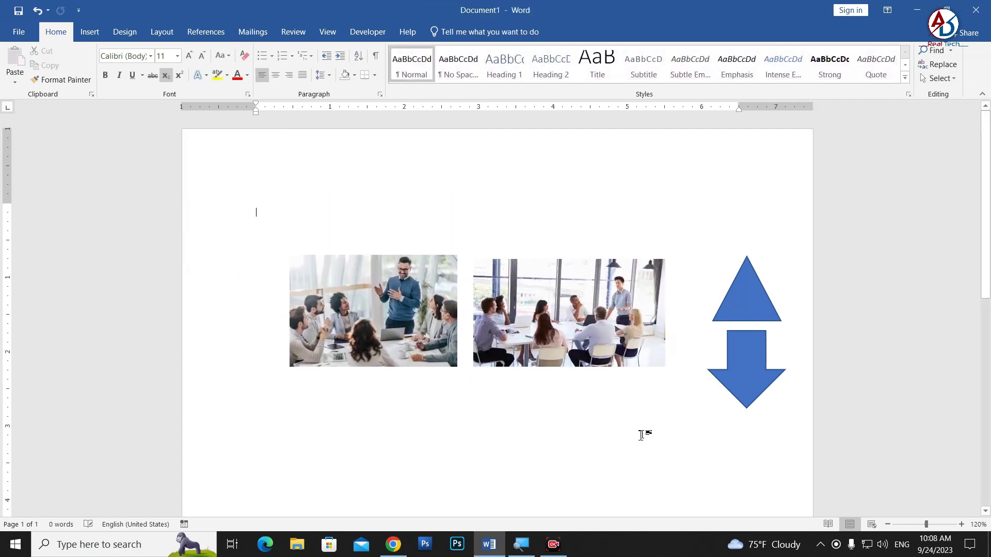
pyautogui.keyDown('ctrl'); pyautogui.scroll(1, 641, 435); pyautogui.keyUp('ctrl')
pyautogui.moveTo(499, 345); pyautogui.dragTo(496, 331)
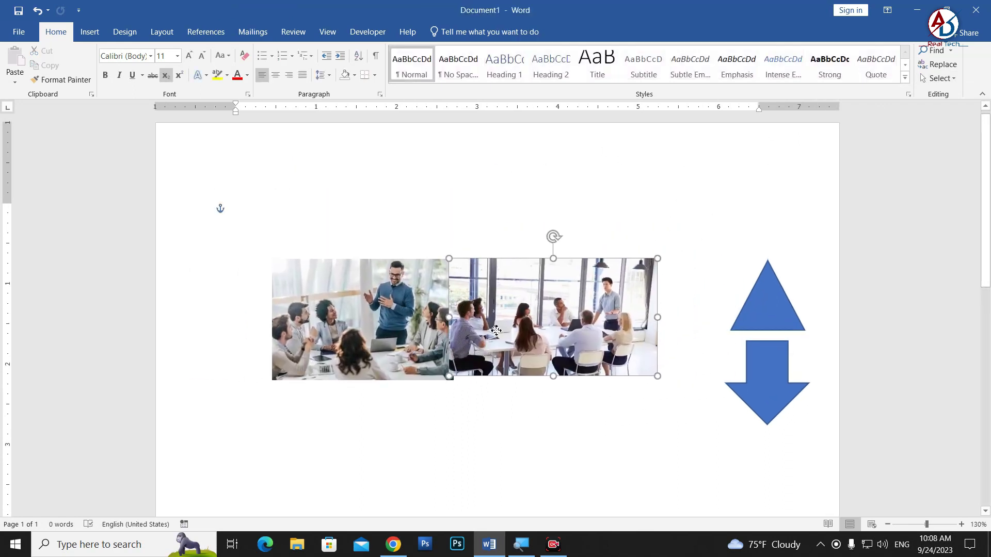
pyautogui.click(364, 336)
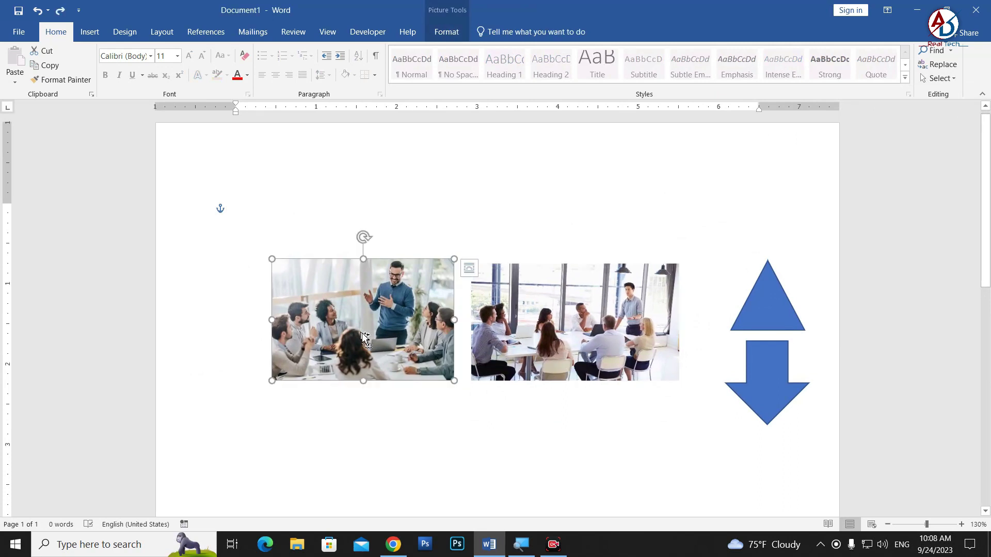
pyautogui.keyDown('shift'); pyautogui.click(553, 359); pyautogui.keyUp('shift')
pyautogui.rightClick(555, 345)
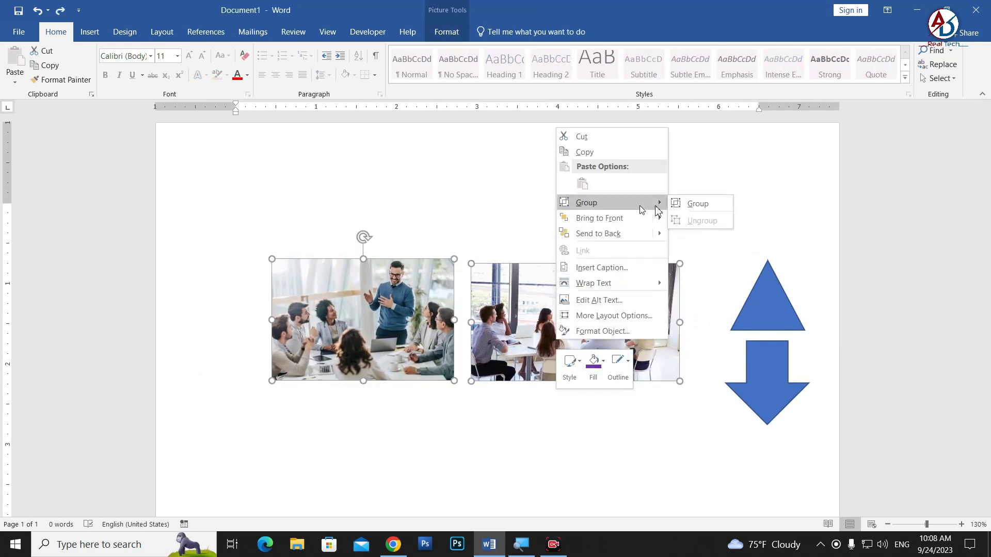
pyautogui.click(697, 203)
pyautogui.click(684, 329)
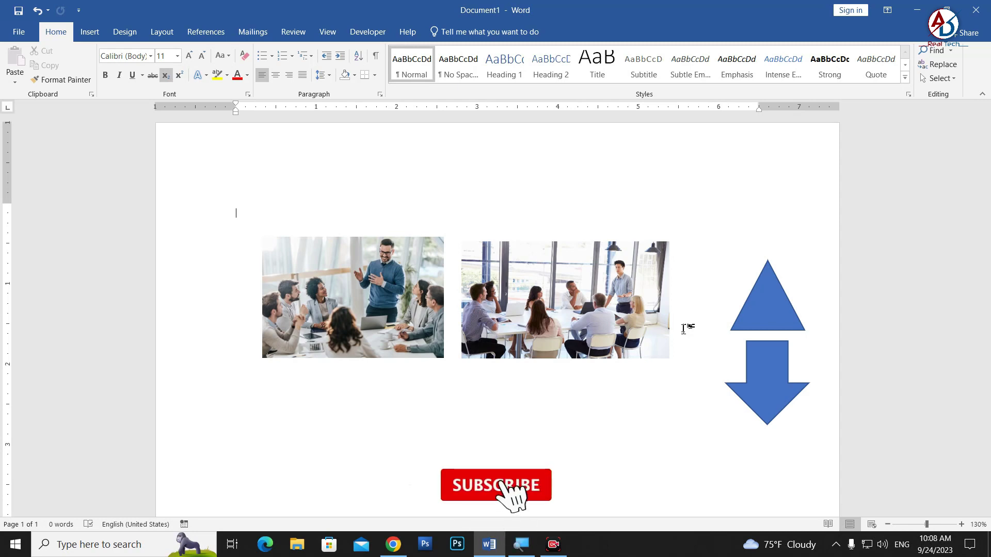
# Step: Scroll down the page to bring the purple and blue corner arc into view
pyautogui.scroll(-3, 682, 343)
pyautogui.scroll(-3, 631, 401)
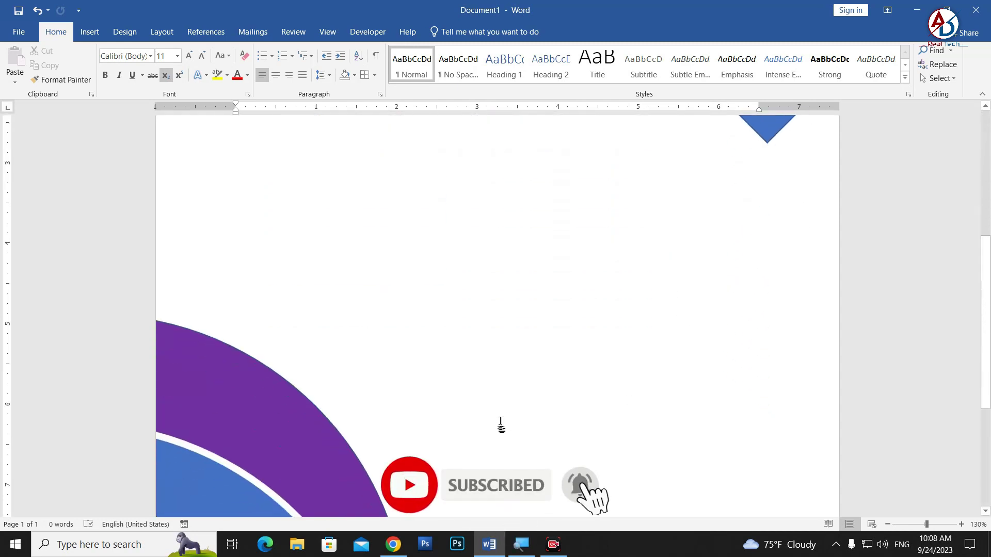
pyautogui.scroll(-3, 500, 424)
pyautogui.keyDown('ctrl'); pyautogui.scroll(-3, 500, 429); pyautogui.keyUp('ctrl')
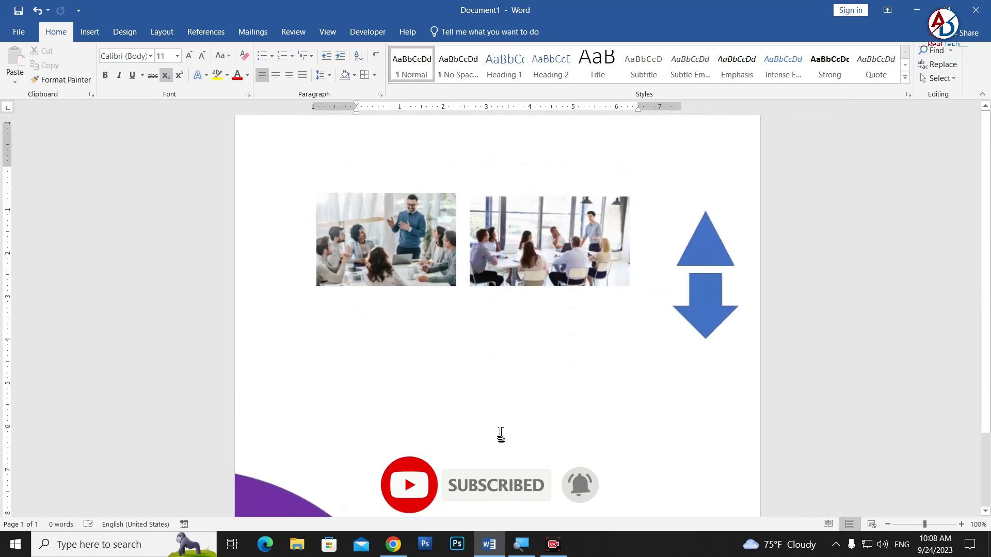
pyautogui.keyDown('ctrl'); pyautogui.scroll(-5, 501, 437); pyautogui.keyUp('ctrl')
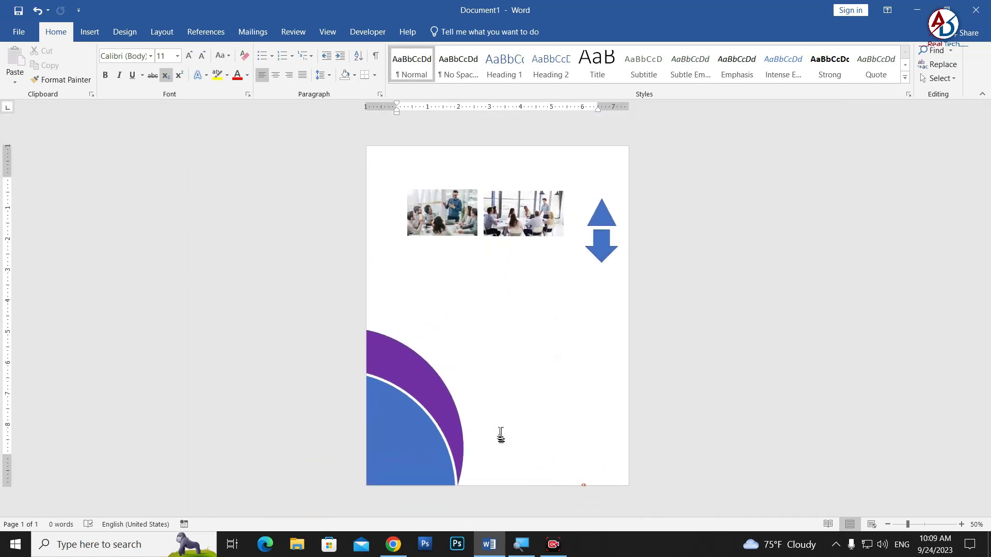